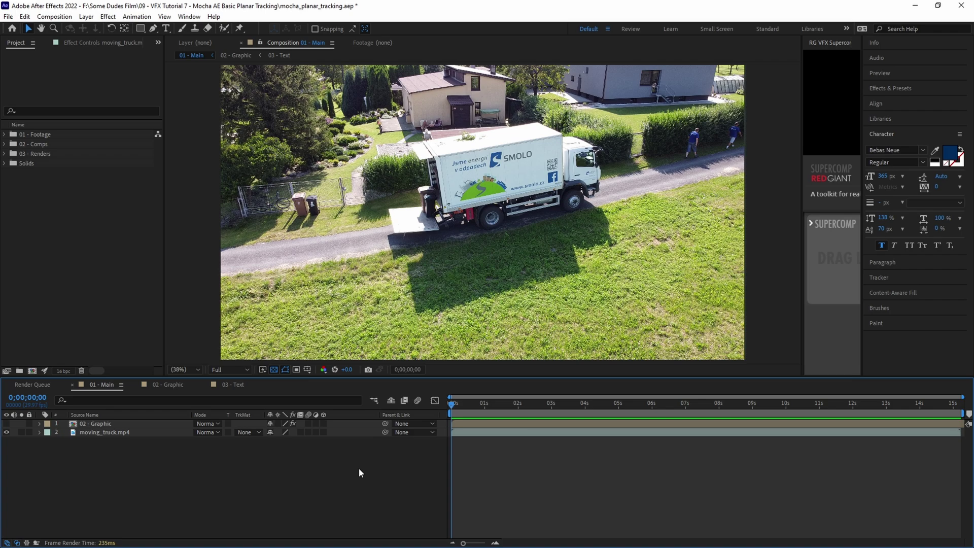
Play back the truck footage in 01 - Main and show the 02 - Graphic layer over it.
{"action": "key", "text": "space"}
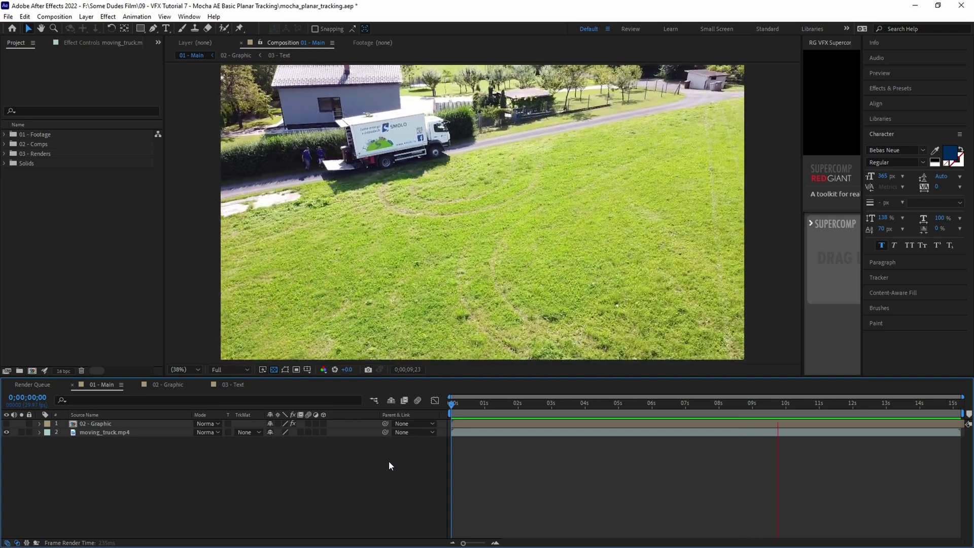
{"action": "left_click", "coordinate": [6, 423]}
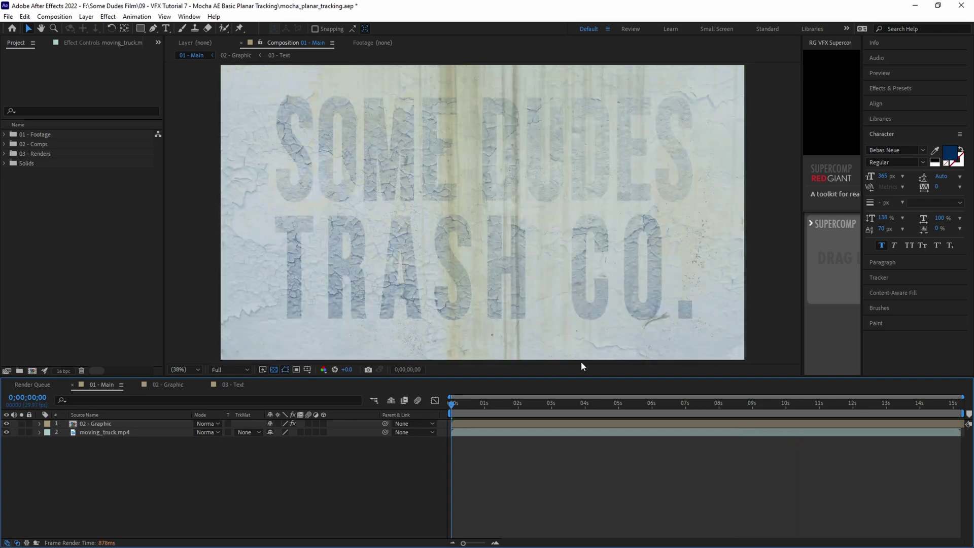
Examine the 02 - Graphic composition by toggling the visibility of its Text, Rusty Grunge and lower Cracked Paint layers.
{"action": "left_click", "coordinate": [169, 387]}
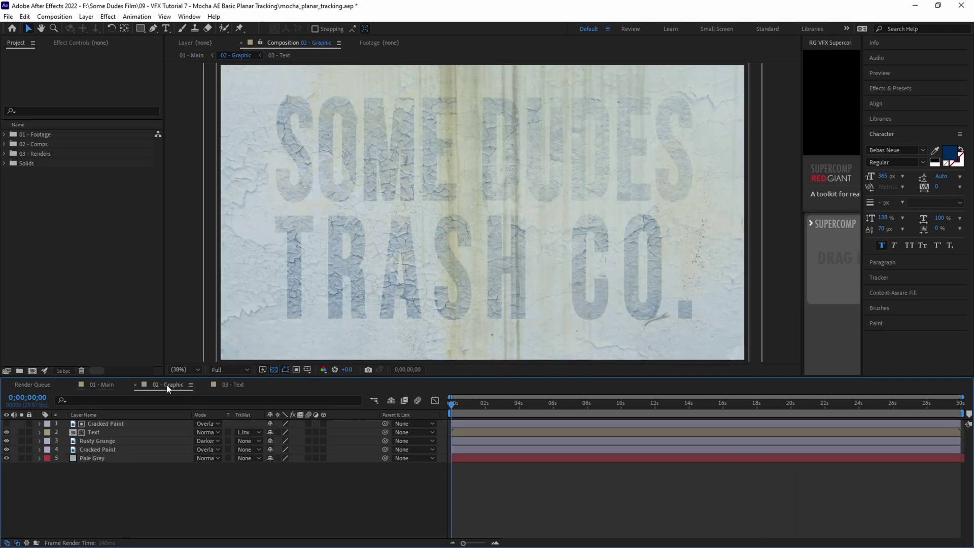
{"action": "left_click", "coordinate": [6, 432]}
{"action": "left_click", "coordinate": [6, 432]}
{"action": "left_click", "coordinate": [6, 441]}
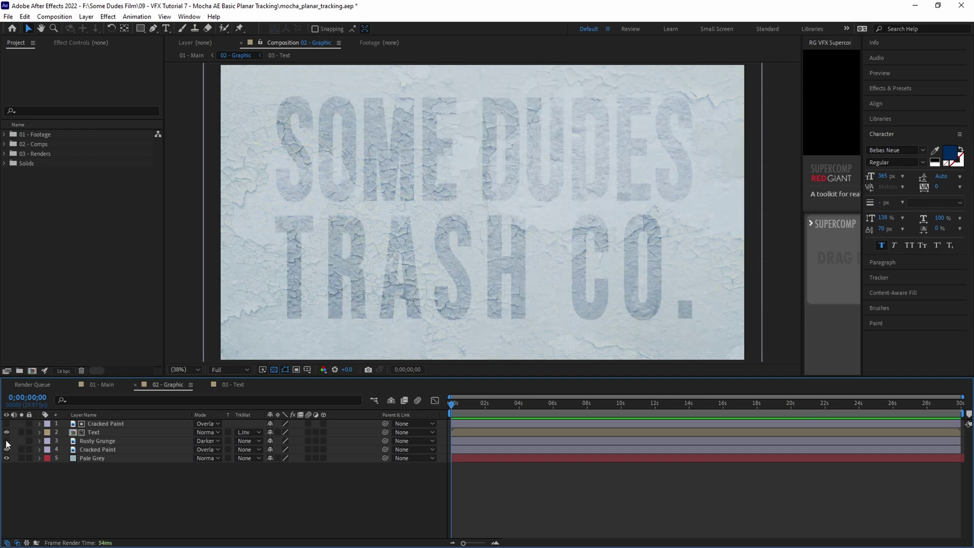
{"action": "left_click", "coordinate": [6, 441]}
{"action": "left_click", "coordinate": [6, 449]}
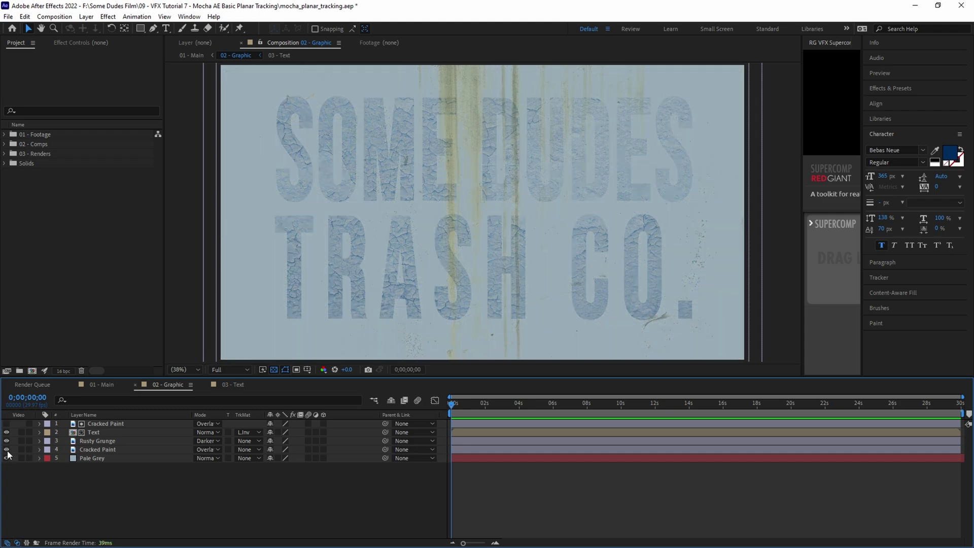
{"action": "left_click", "coordinate": [6, 449]}
Compare the composition settings of 02 - Graphic and 01 - Main.
{"action": "left_click", "coordinate": [54, 16]}
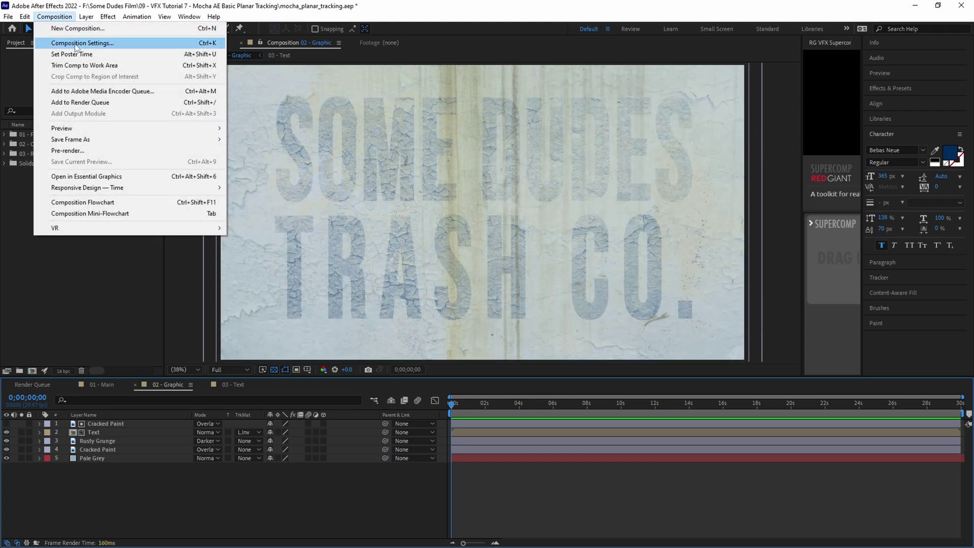
{"action": "left_click", "coordinate": [76, 44]}
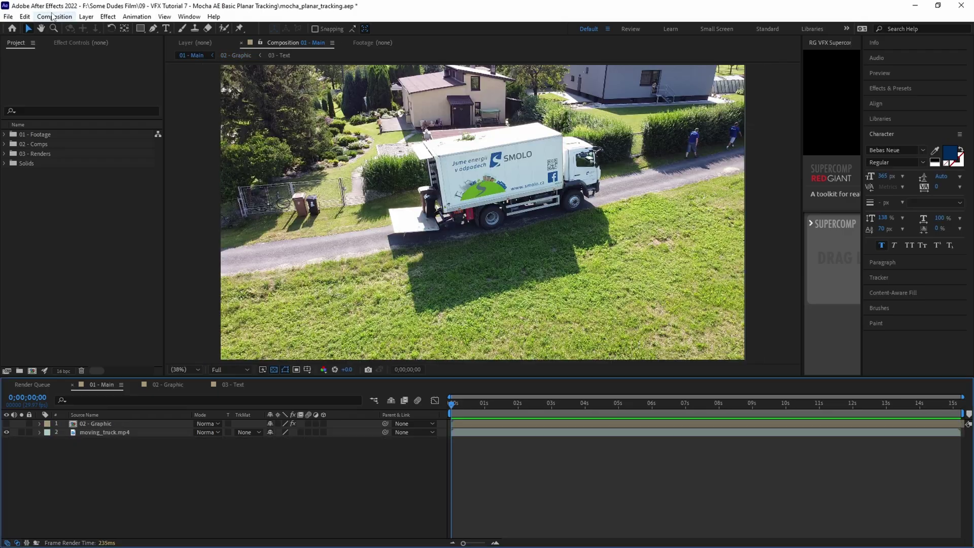
{"action": "left_click", "coordinate": [54, 16]}
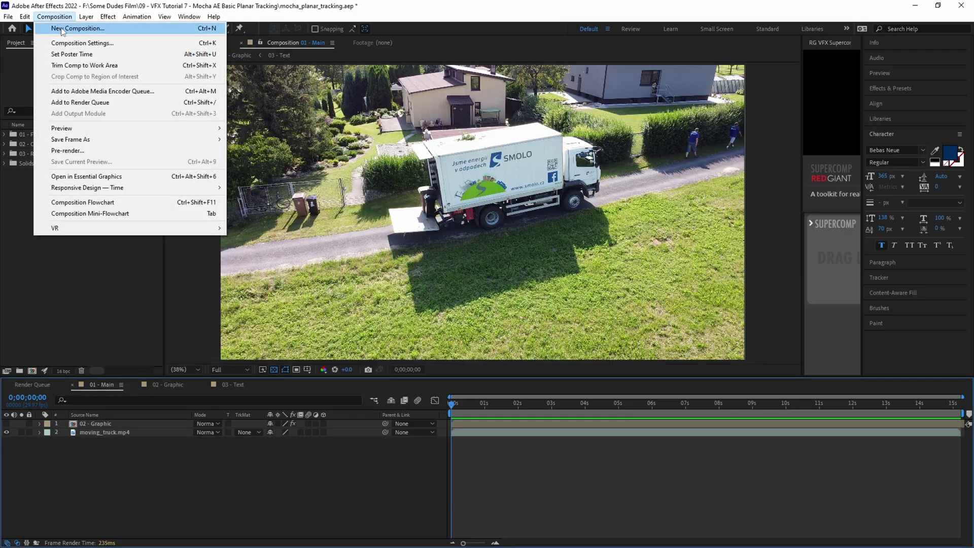
{"action": "left_click", "coordinate": [68, 44]}
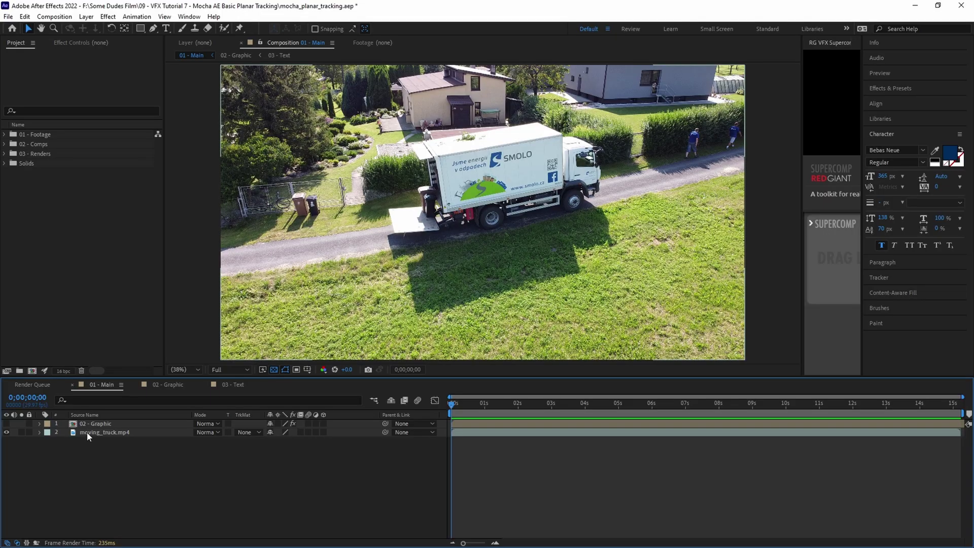
Apply the Mocha AE effect to the moving_truck.mp4 layer and launch Mocha AE from it.
{"action": "left_click", "coordinate": [88, 432]}
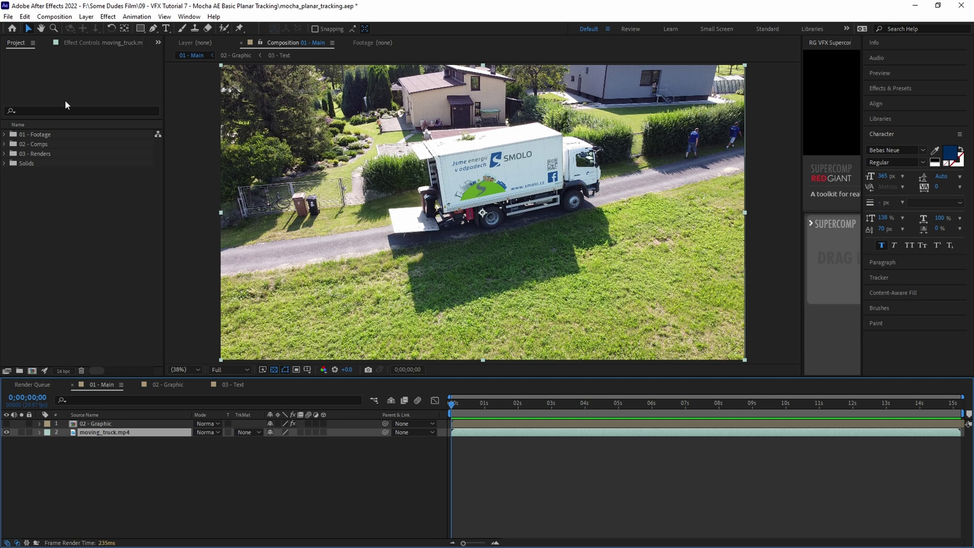
{"action": "left_click", "coordinate": [77, 43]}
{"action": "key", "text": "ctrl+space"}
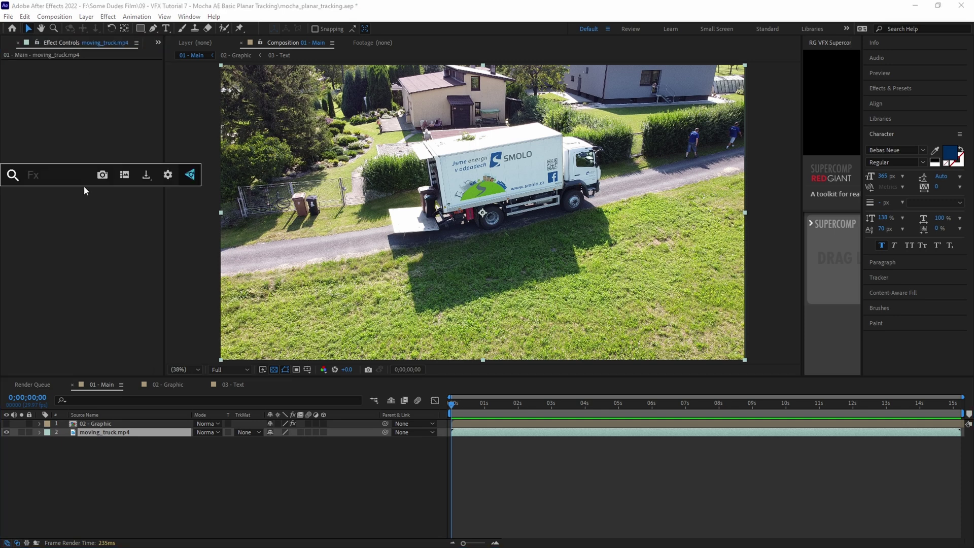
{"action": "type", "text": "mocha"}
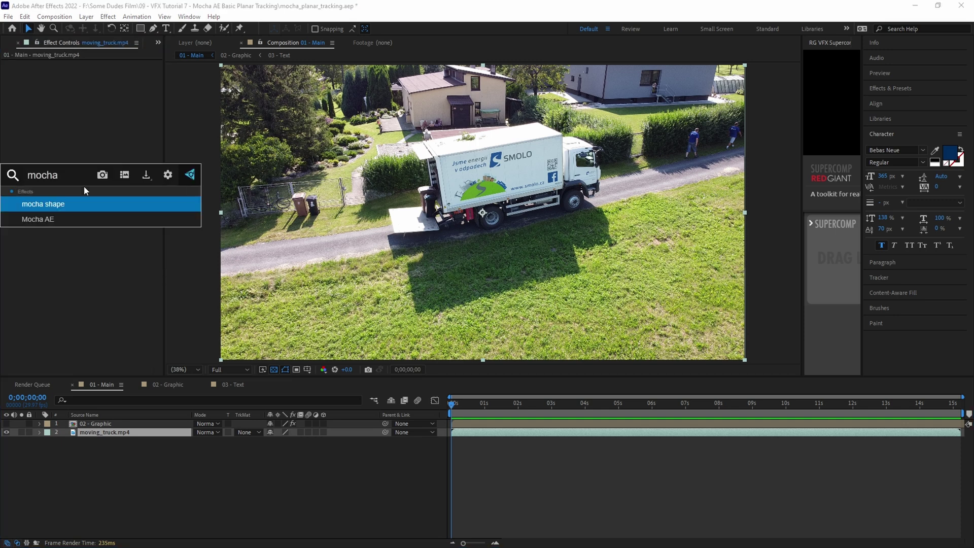
{"action": "key", "text": "Down"}
{"action": "key", "text": "Return"}
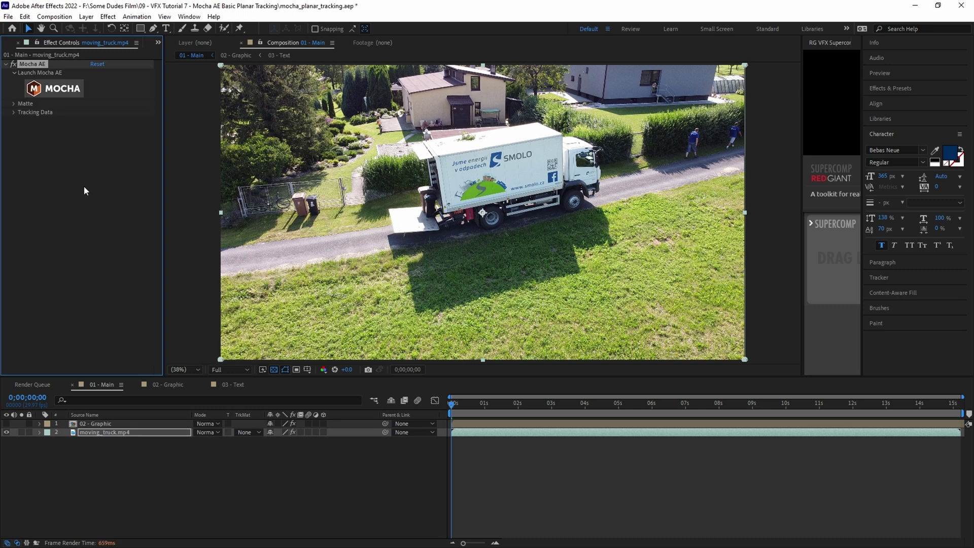
{"action": "left_click", "coordinate": [57, 93]}
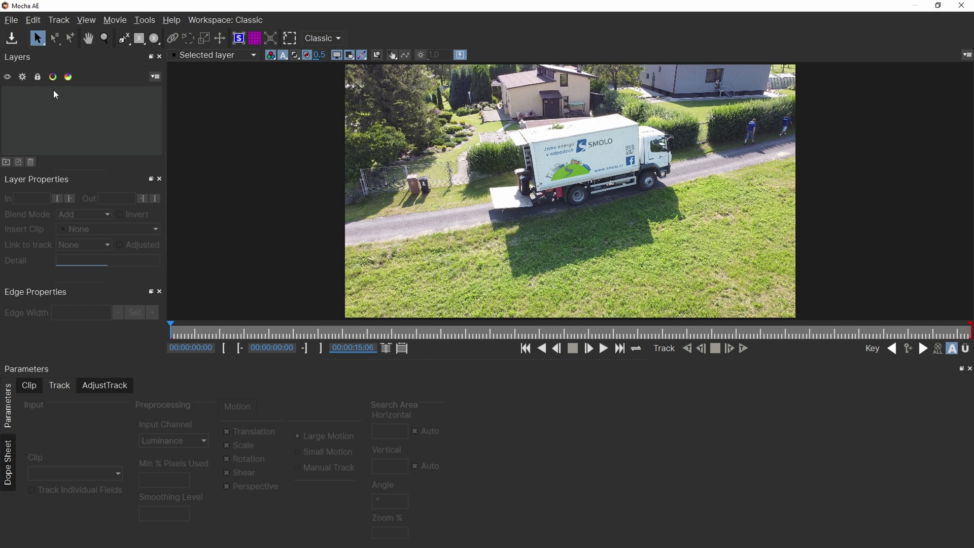
Draw a closed four-point X-spline around the side panel of the truck's cargo box on the first frame.
{"action": "key", "text": "z"}
{"action": "left_click_drag", "start_coordinate": [562, 228], "coordinate": [542, 76]}
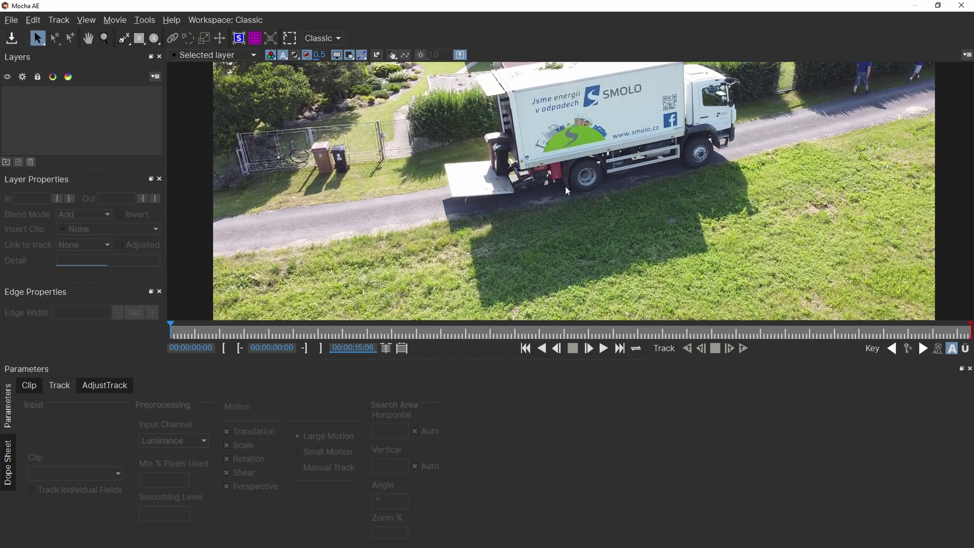
{"action": "key", "text": "z"}
{"action": "left_click_drag", "start_coordinate": [567, 191], "coordinate": [465, 292]}
{"action": "key", "text": "z"}
{"action": "key", "text": "x"}
{"action": "key", "text": "s"}
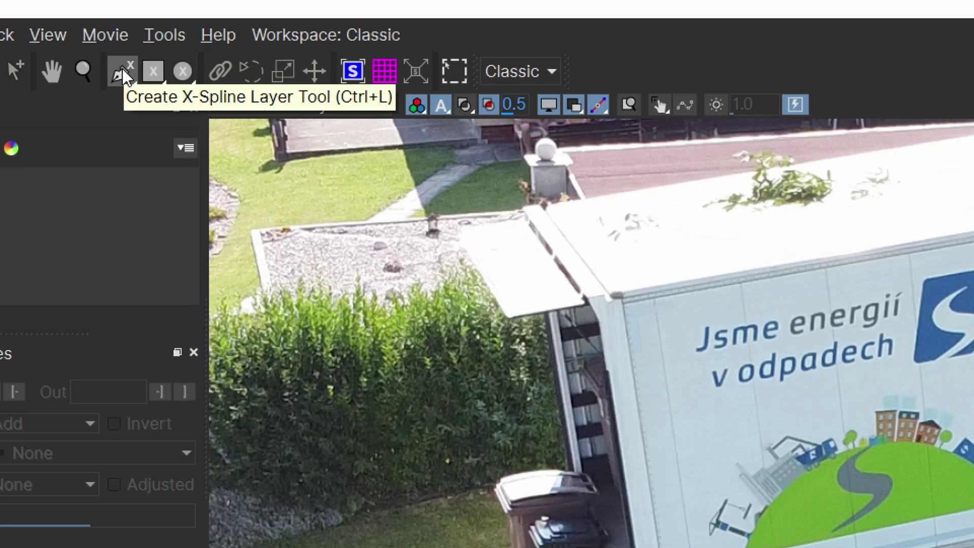
{"action": "left_click", "coordinate": [123, 69]}
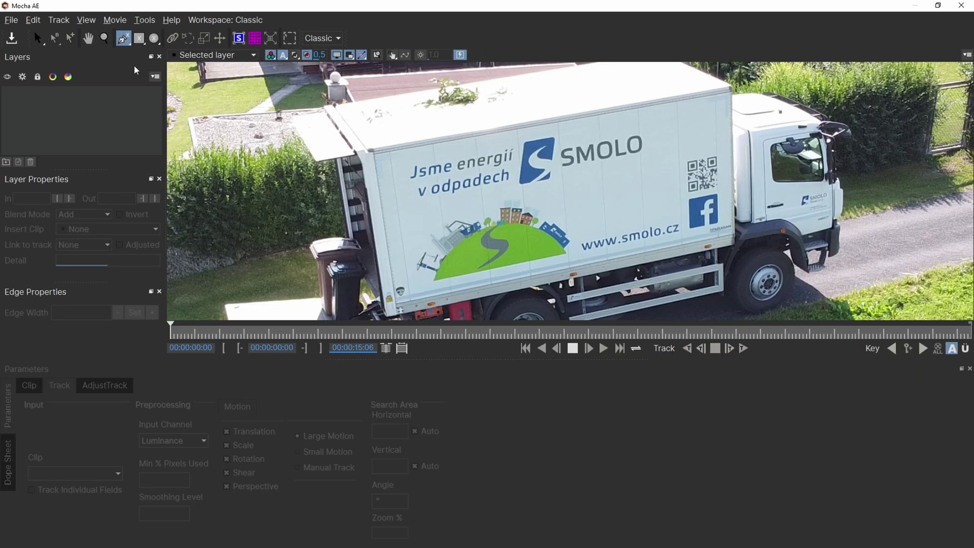
{"action": "left_click", "coordinate": [364, 156]}
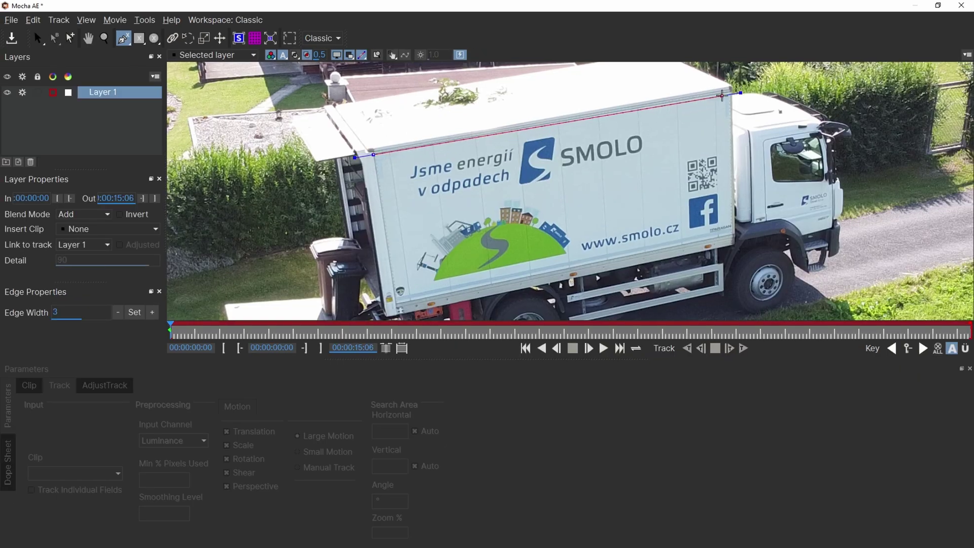
{"action": "left_click", "coordinate": [730, 92]}
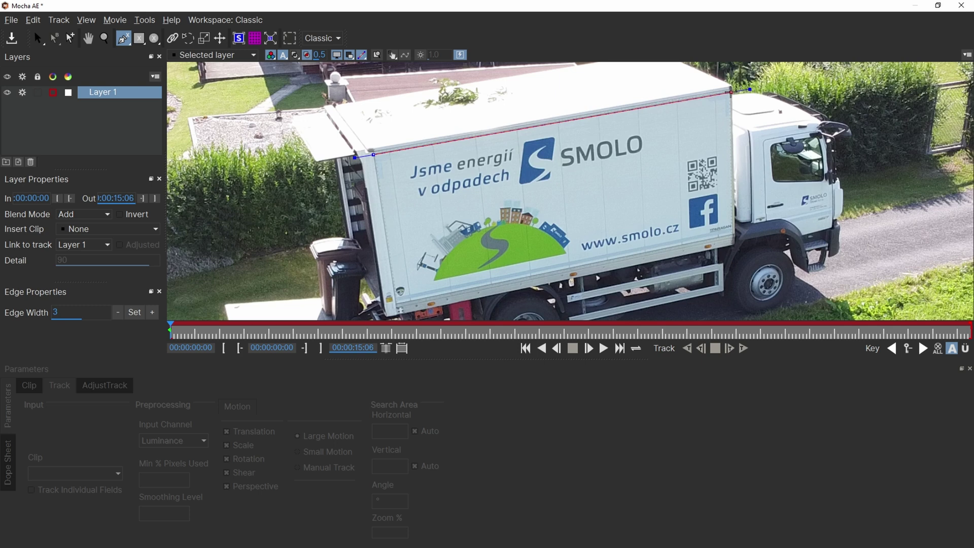
{"action": "left_click", "coordinate": [734, 235]}
{"action": "left_click", "coordinate": [397, 302]}
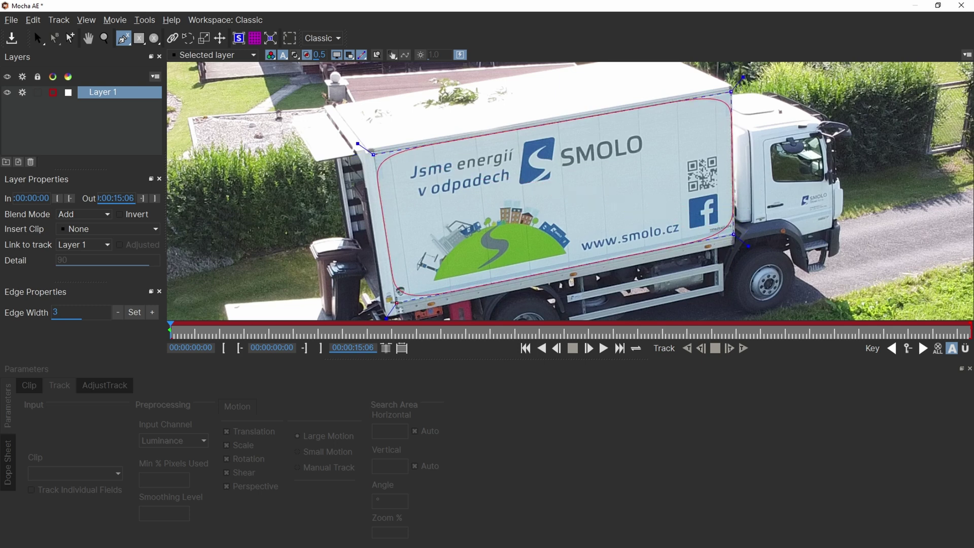
{"action": "left_click", "coordinate": [373, 153]}
Turn the spline's four rounded corner points into sharp corners along the edges of the truck's side panel.
{"action": "scroll", "coordinate": [384, 155], "scroll_direction": "up", "scroll_amount": 5}
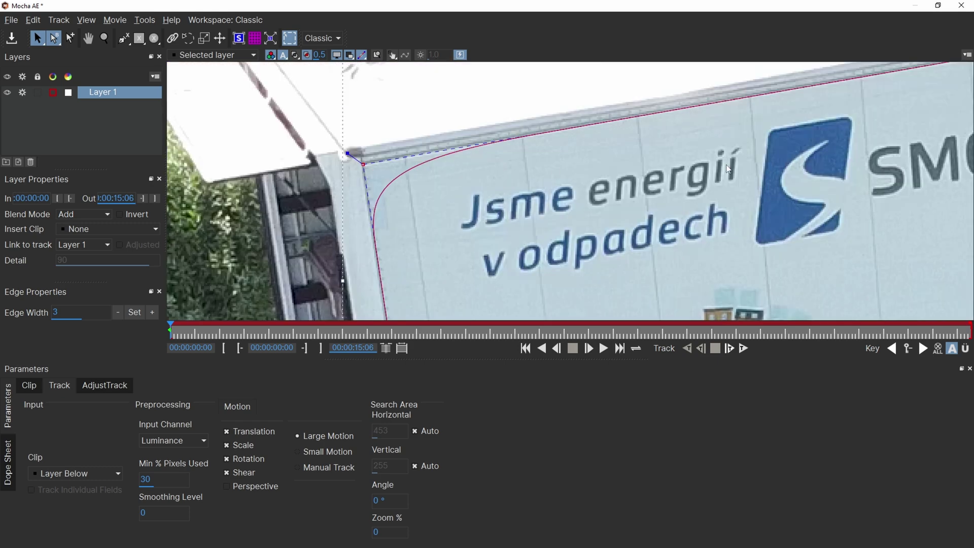
{"action": "key", "text": "x"}
{"action": "left_click_drag", "start_coordinate": [736, 153], "coordinate": [245, 266]}
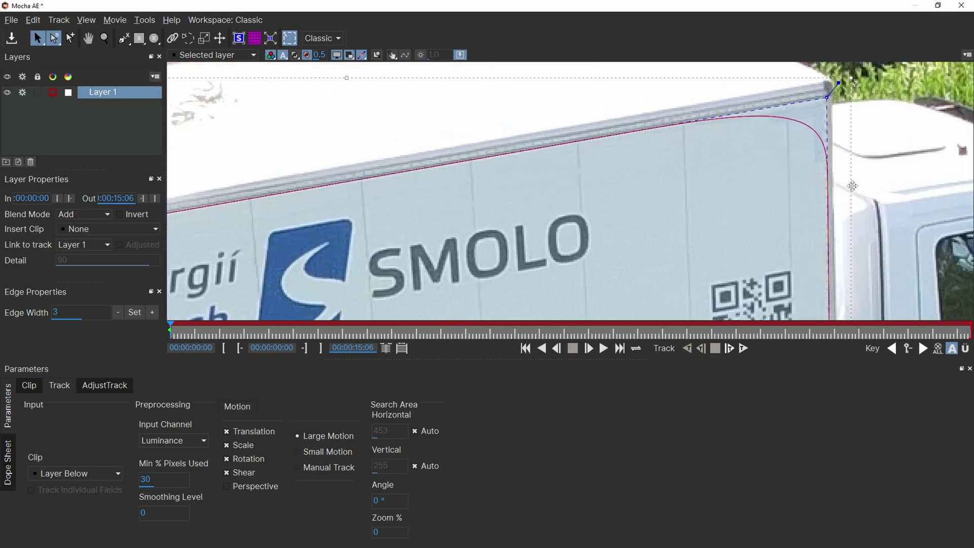
{"action": "left_click_drag", "start_coordinate": [739, 260], "coordinate": [606, 24]}
{"action": "key", "text": "x"}
{"action": "left_click_drag", "start_coordinate": [406, 195], "coordinate": [852, 101]}
{"action": "key", "text": "x"}
{"action": "left_click_drag", "start_coordinate": [413, 220], "coordinate": [660, 423]}
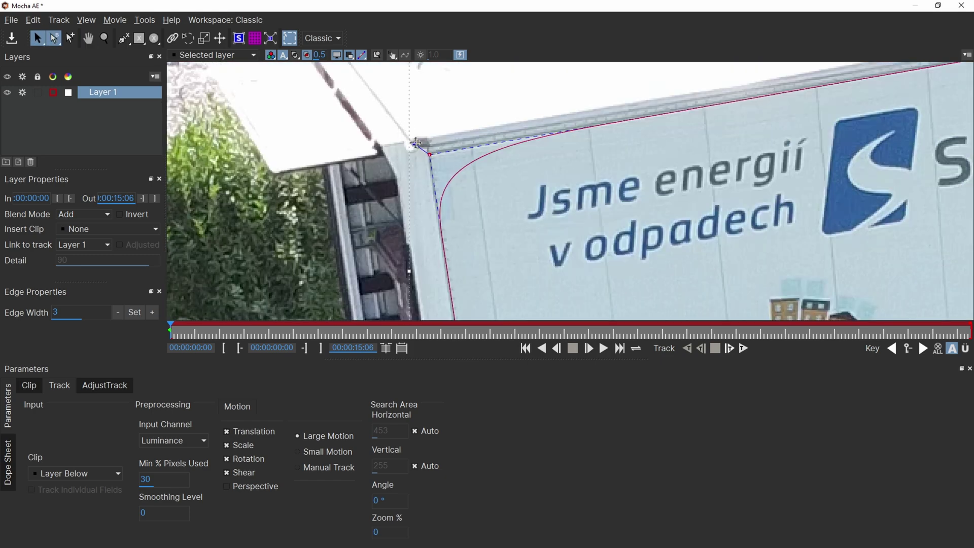
{"action": "left_click_drag", "start_coordinate": [415, 144], "coordinate": [367, 106]}
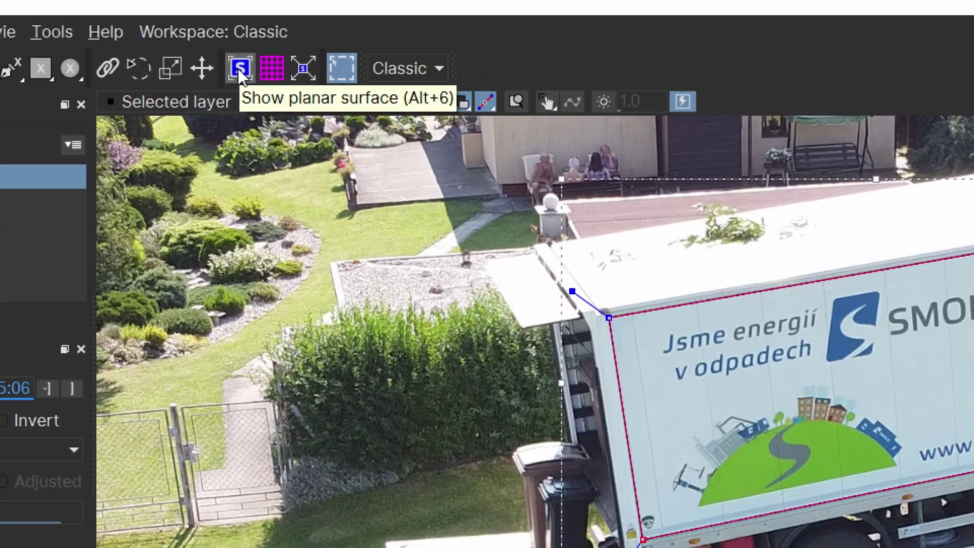
Show the planar surface and grid, and fit the surface's four corners to the corners of the truck's side panel.
{"action": "left_click", "coordinate": [239, 38]}
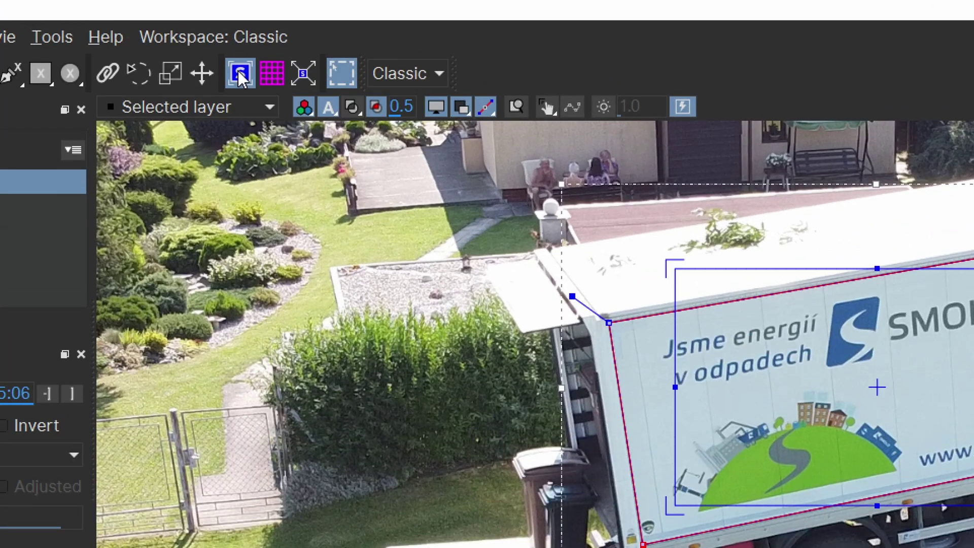
{"action": "left_click", "coordinate": [273, 73]}
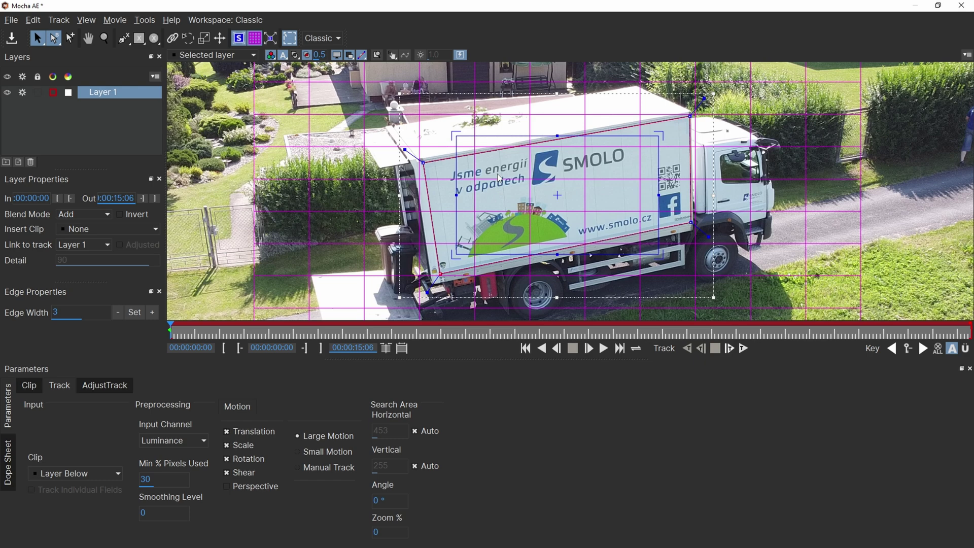
{"action": "scroll", "coordinate": [447, 142], "scroll_direction": "up", "scroll_amount": 5}
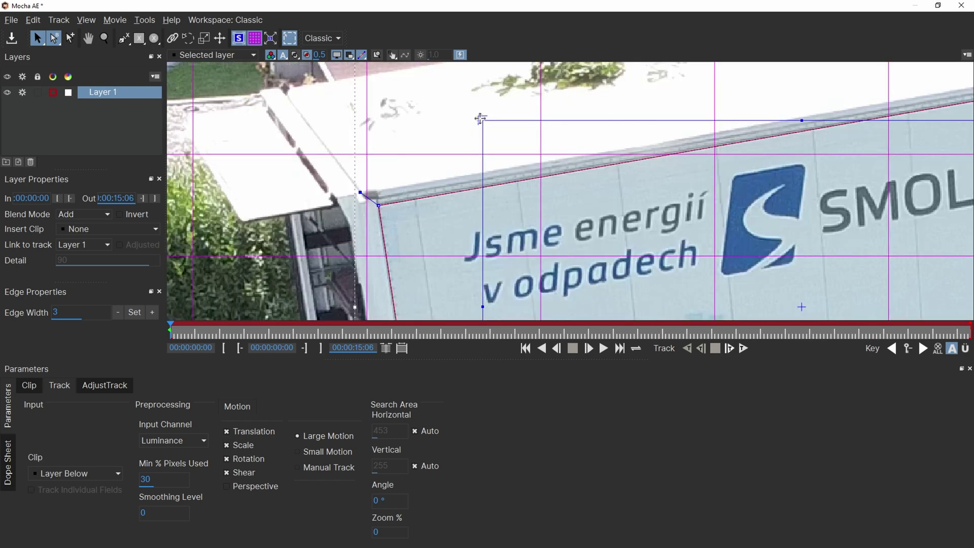
{"action": "left_click_drag", "start_coordinate": [479, 118], "coordinate": [360, 192]}
{"action": "left_click_drag", "start_coordinate": [709, 209], "coordinate": [637, 227]}
{"action": "left_click_drag", "start_coordinate": [666, 183], "coordinate": [770, 106]}
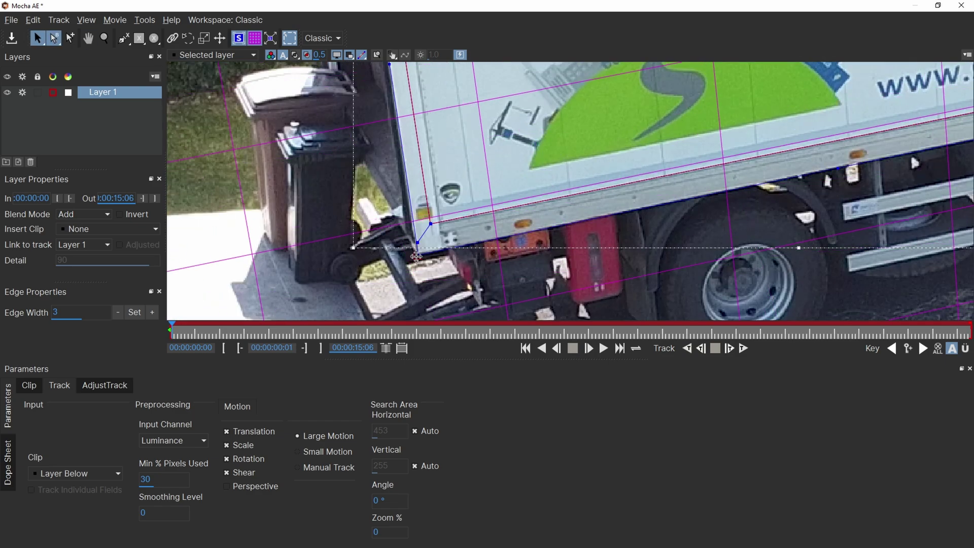
{"action": "scroll", "coordinate": [415, 256], "scroll_direction": "down", "scroll_amount": 8}
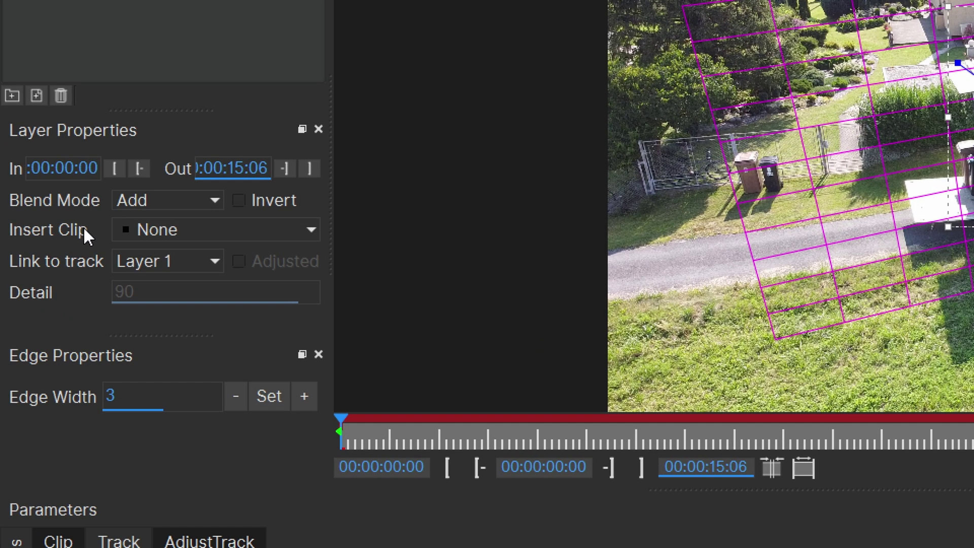
Preview the surface alignment with the Logo insert clip on Layer 1 and scrub through the opening frames.
{"action": "left_click", "coordinate": [71, 229]}
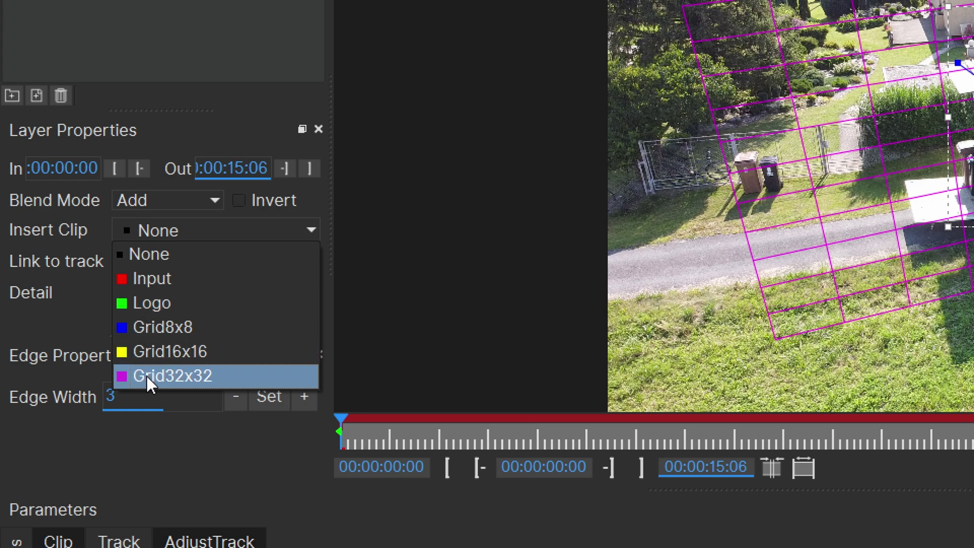
{"action": "left_click", "coordinate": [153, 303]}
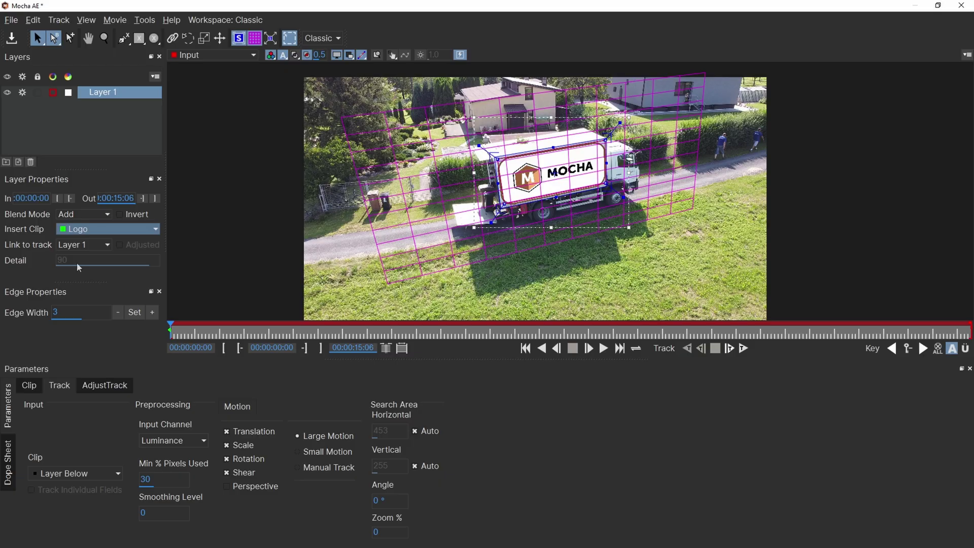
{"action": "left_click_drag", "start_coordinate": [171, 331], "coordinate": [297, 331]}
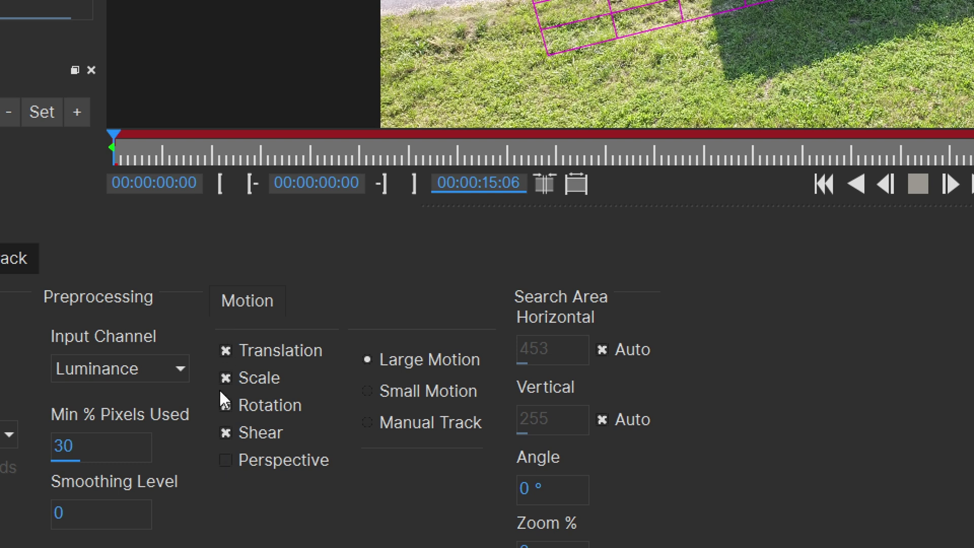
Track Layer 1 forward through the whole clip with Perspective motion enabled, and return to After Effects.
{"action": "left_click", "coordinate": [226, 458]}
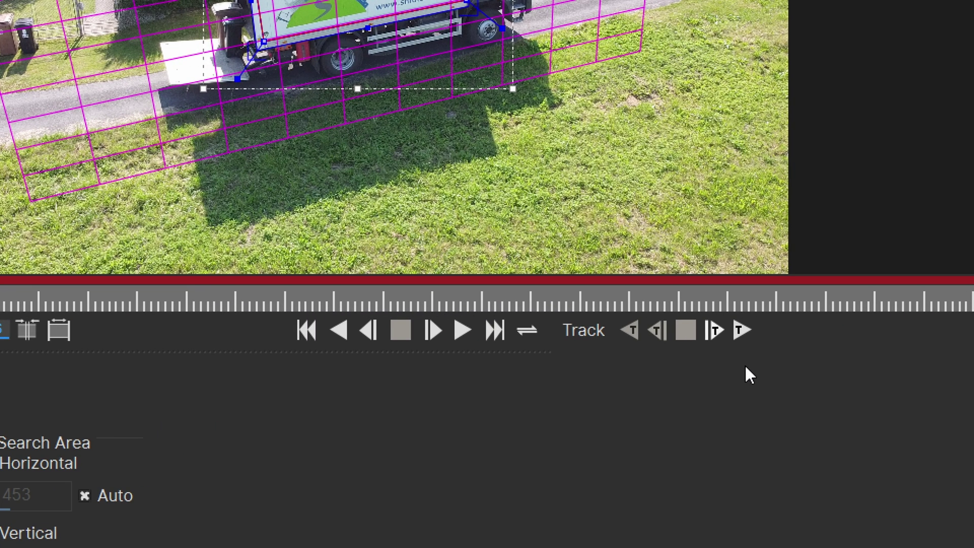
{"action": "left_click", "coordinate": [743, 329]}
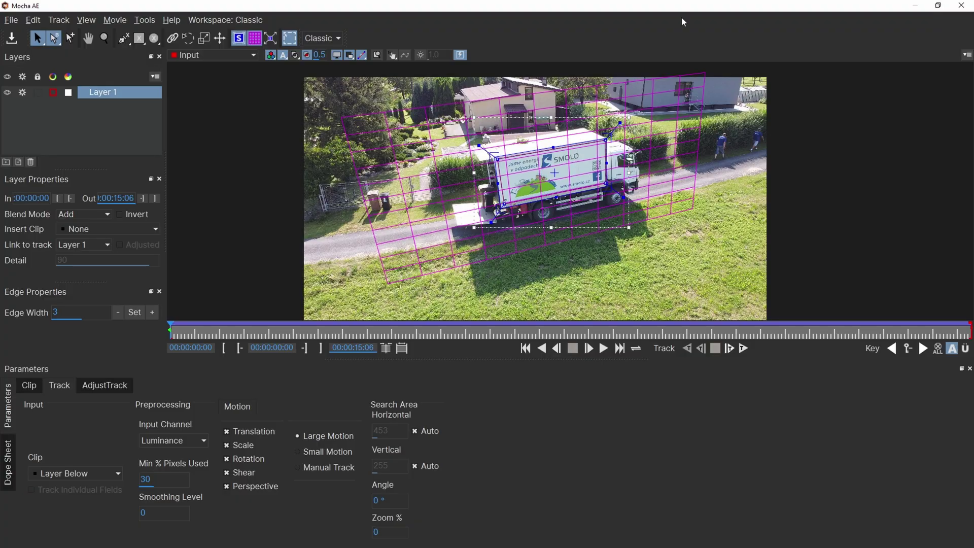
{"action": "left_click", "coordinate": [961, 6]}
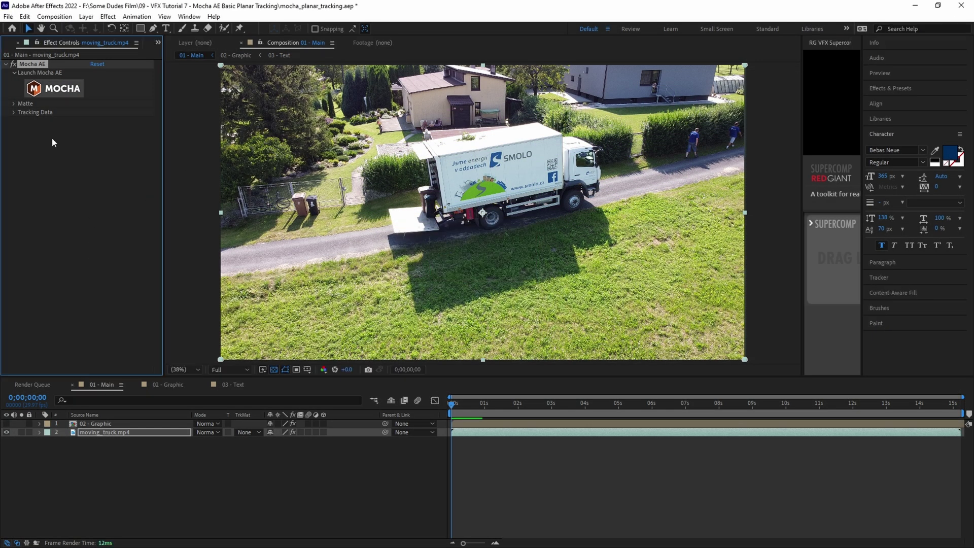
Try the Mocha AE matte options: view the matte along the clip, apply it, and test feather and mask inversion.
{"action": "left_click", "coordinate": [16, 104]}
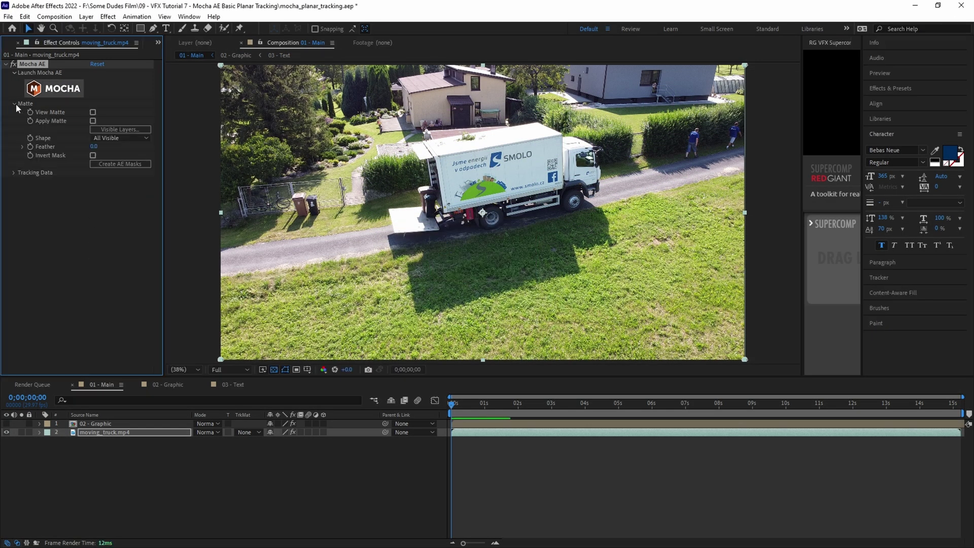
{"action": "left_click", "coordinate": [93, 112]}
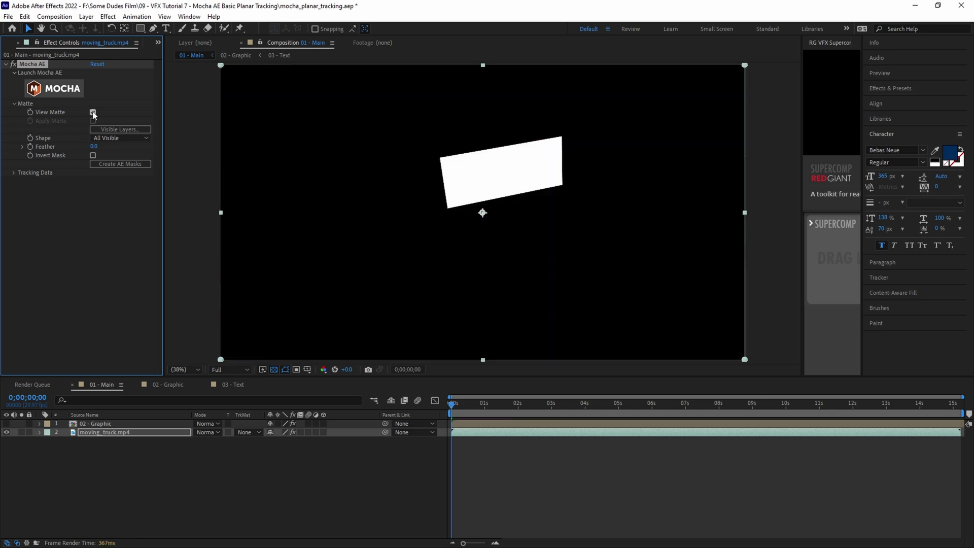
{"action": "left_click_drag", "start_coordinate": [452, 403], "coordinate": [571, 404]}
{"action": "left_click", "coordinate": [93, 121]}
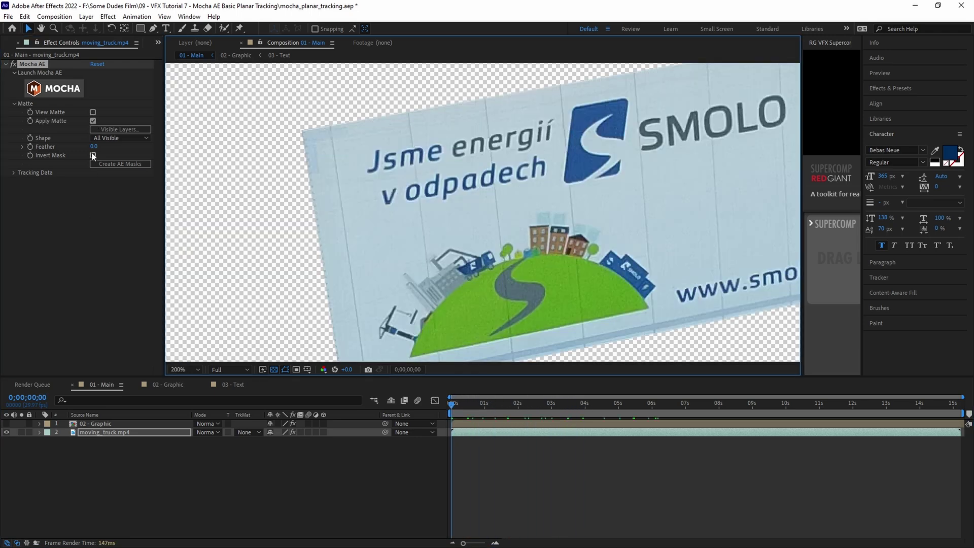
{"action": "mouse_move", "coordinate": [93, 146]}
{"action": "left_mouse_down"}
{"action": "mouse_move", "coordinate": [116, 145]}
{"action": "mouse_move", "coordinate": [84, 144]}
{"action": "left_mouse_up"}
{"action": "left_click", "coordinate": [92, 155]}
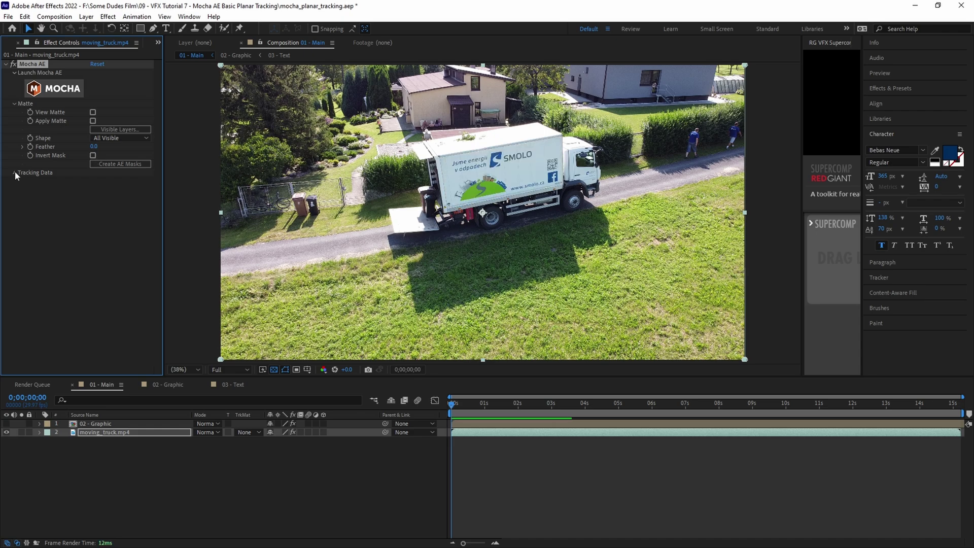
Create track data from Layer 1 in the Mocha AE effect's tracking data.
{"action": "left_click", "coordinate": [15, 173]}
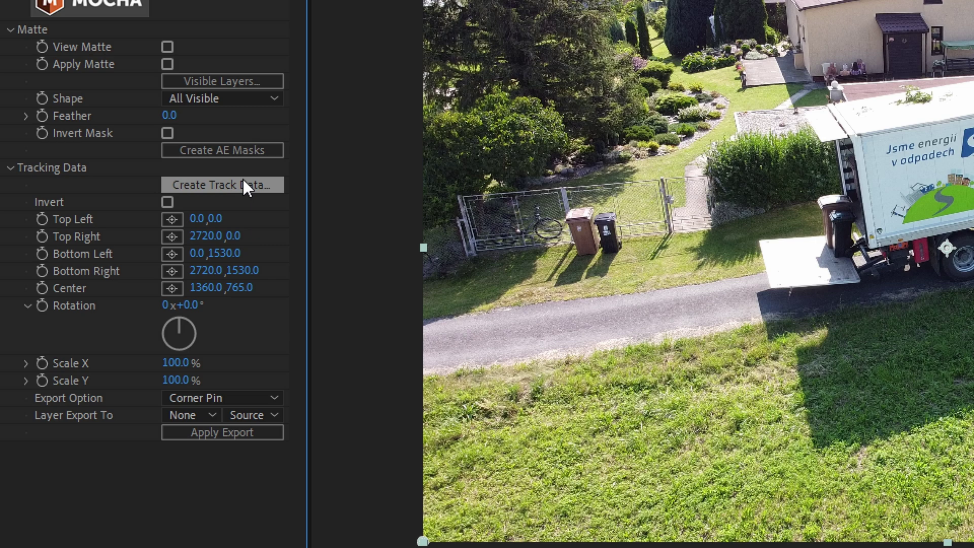
{"action": "left_click", "coordinate": [130, 178]}
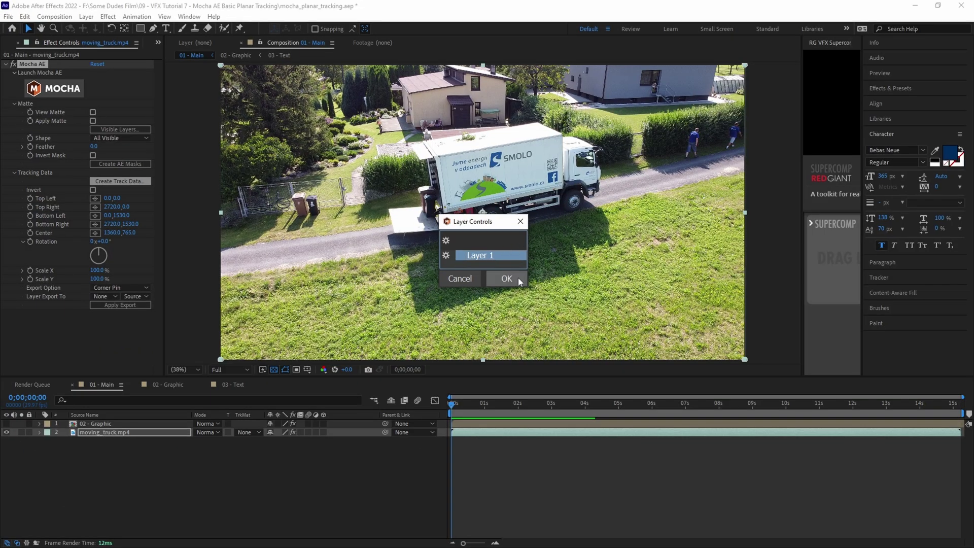
{"action": "left_click", "coordinate": [516, 278]}
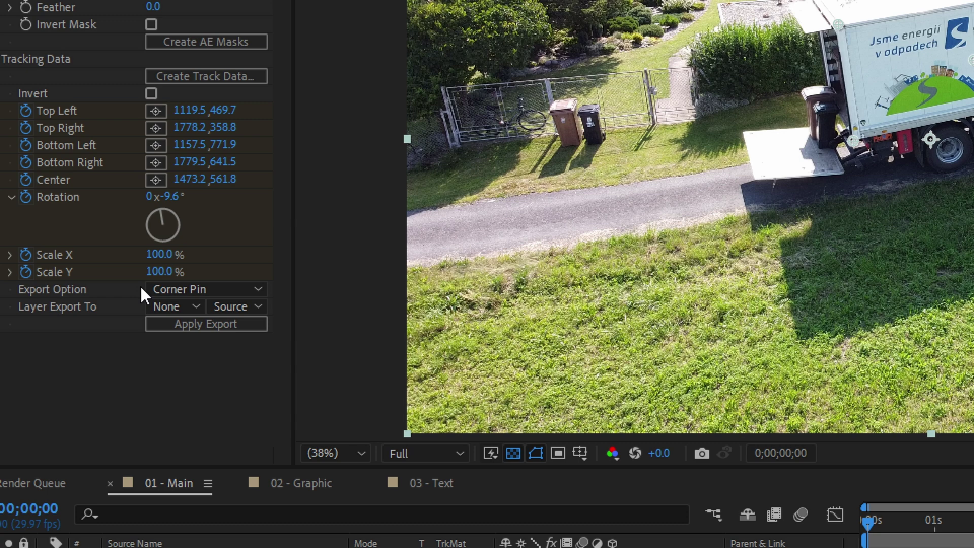
Export the track as Corner Pin (Support Motion Blur) to the 02 - Graphic layer.
{"action": "left_click", "coordinate": [179, 288]}
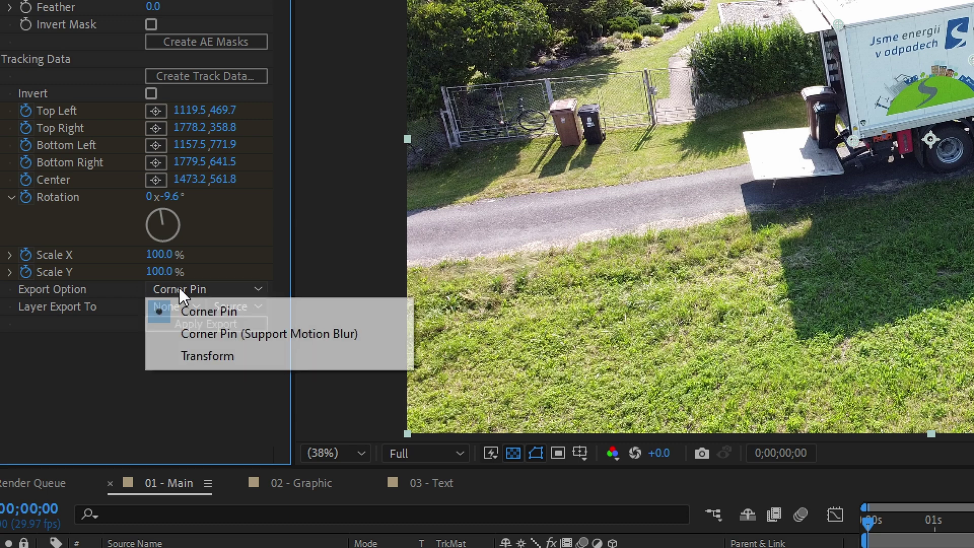
{"action": "left_click", "coordinate": [197, 334]}
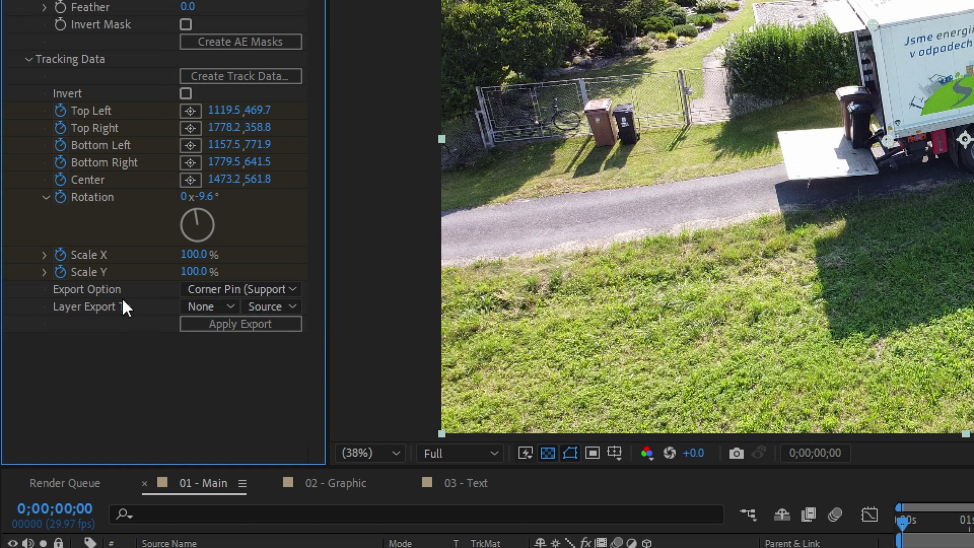
{"action": "left_click", "coordinate": [202, 304]}
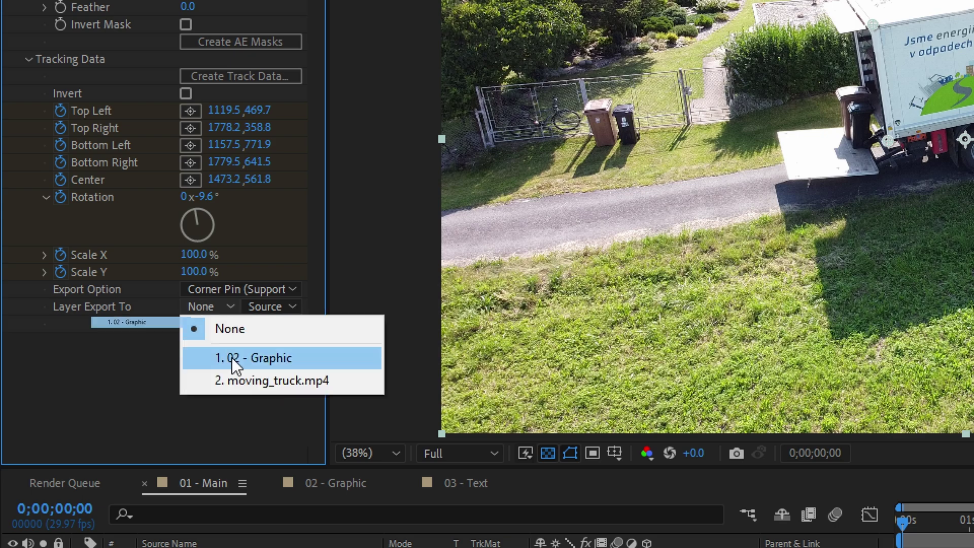
{"action": "left_click", "coordinate": [229, 358]}
{"action": "left_click", "coordinate": [233, 326]}
Show the 02 - Graphic layer and compare its edges up close with the original truck panel.
{"action": "left_click", "coordinate": [113, 424]}
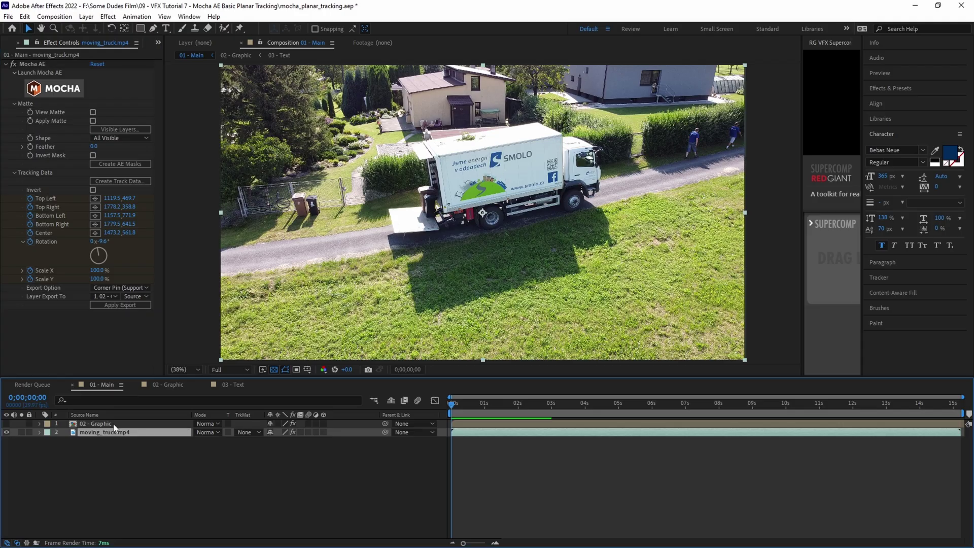
{"action": "left_click", "coordinate": [114, 425]}
{"action": "key", "text": "u"}
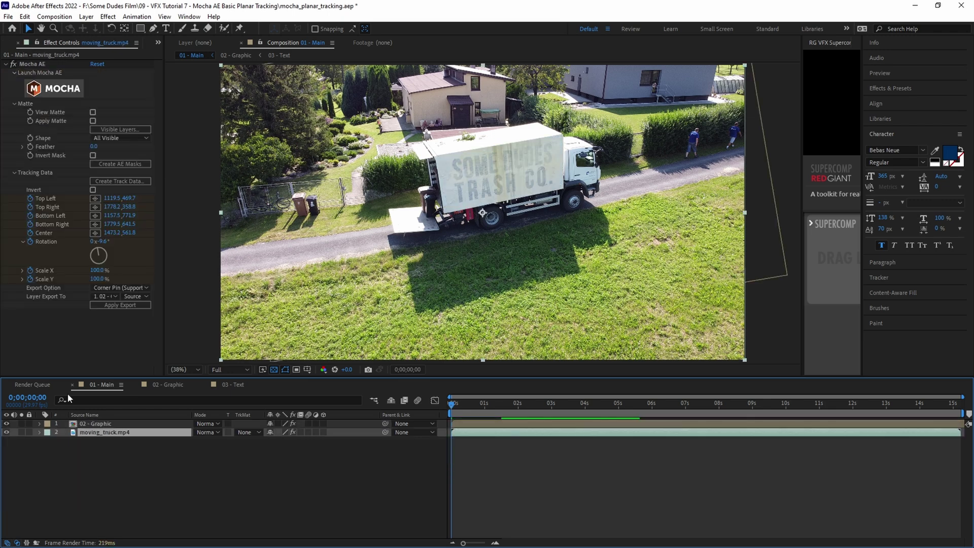
{"action": "scroll", "coordinate": [459, 176], "scroll_direction": "up", "scroll_amount": 4}
{"action": "scroll", "coordinate": [388, 166], "scroll_direction": "down", "scroll_amount": 1}
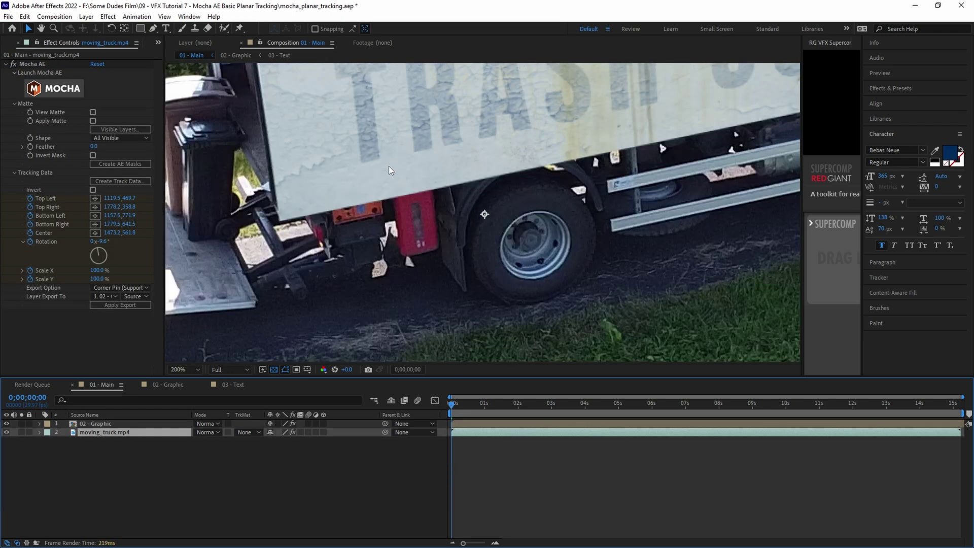
{"action": "left_click_drag", "start_coordinate": [322, 126], "coordinate": [362, 370]}
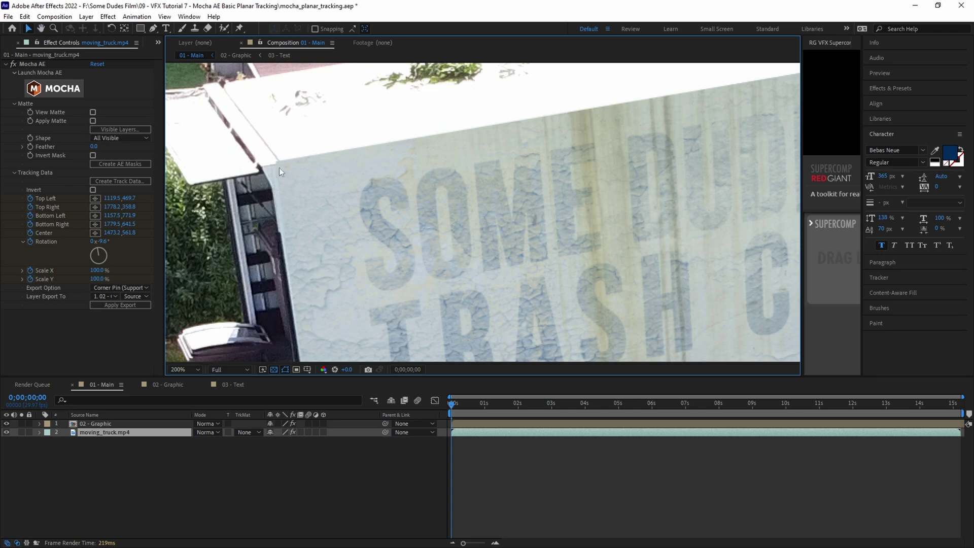
{"action": "left_click", "coordinate": [6, 423]}
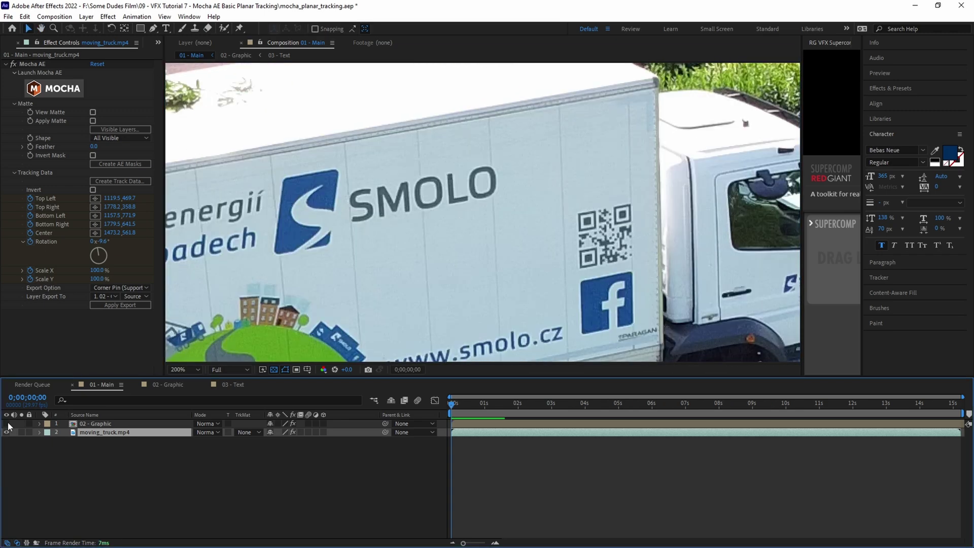
{"action": "left_click", "coordinate": [7, 424]}
{"action": "left_click", "coordinate": [7, 424]}
{"action": "left_click", "coordinate": [7, 424]}
{"action": "key", "text": "shift+slash"}
Duplicate the moving_truck.mp4 layer above 02 - Graphic and create AE masks from the Mocha matte on the copy.
{"action": "key", "text": "ctrl+d"}
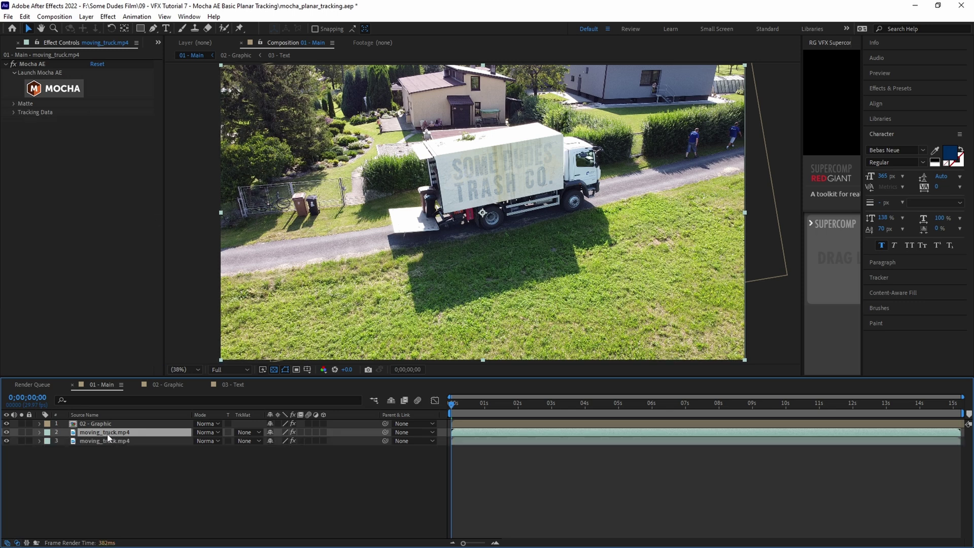
{"action": "left_click_drag", "start_coordinate": [107, 435], "coordinate": [106, 420]}
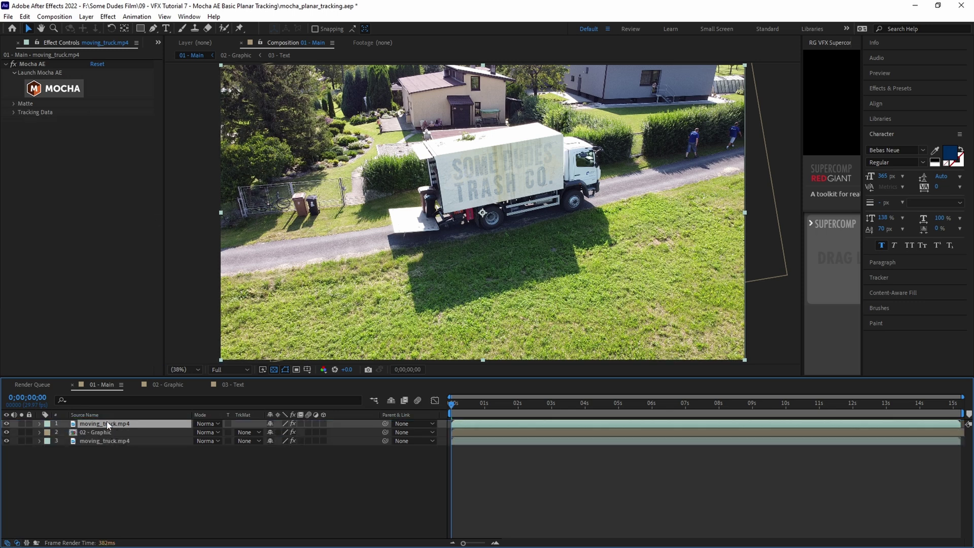
{"action": "left_click", "coordinate": [13, 103]}
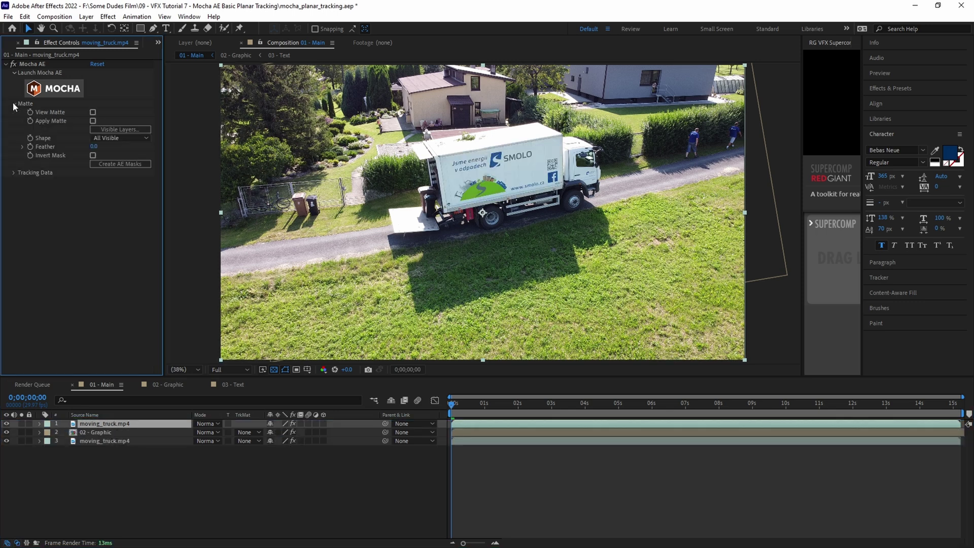
{"action": "left_click", "coordinate": [129, 166]}
Set the feather of the Layer 1 mask on the upper moving_truck.mp4 layer to 5 pixels.
{"action": "left_click", "coordinate": [95, 425]}
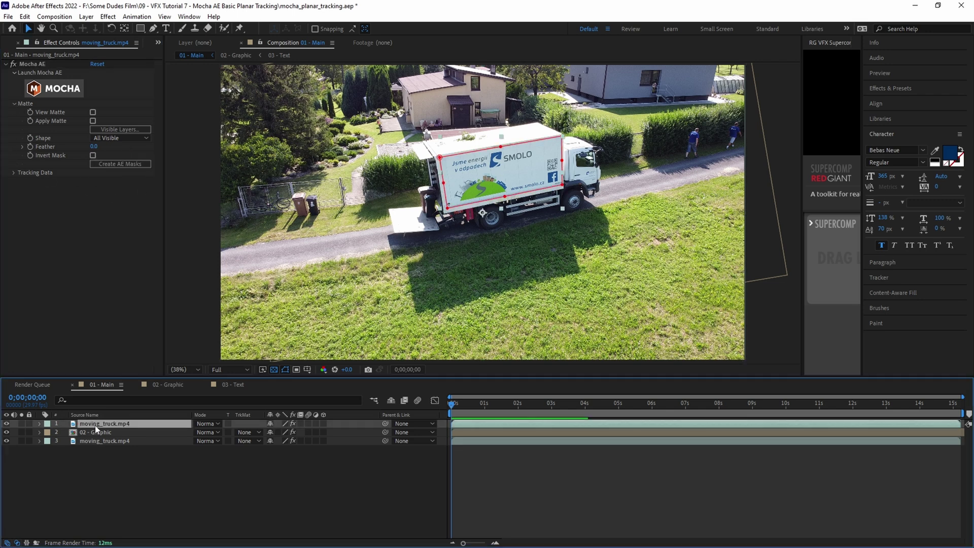
{"action": "key", "text": "m"}
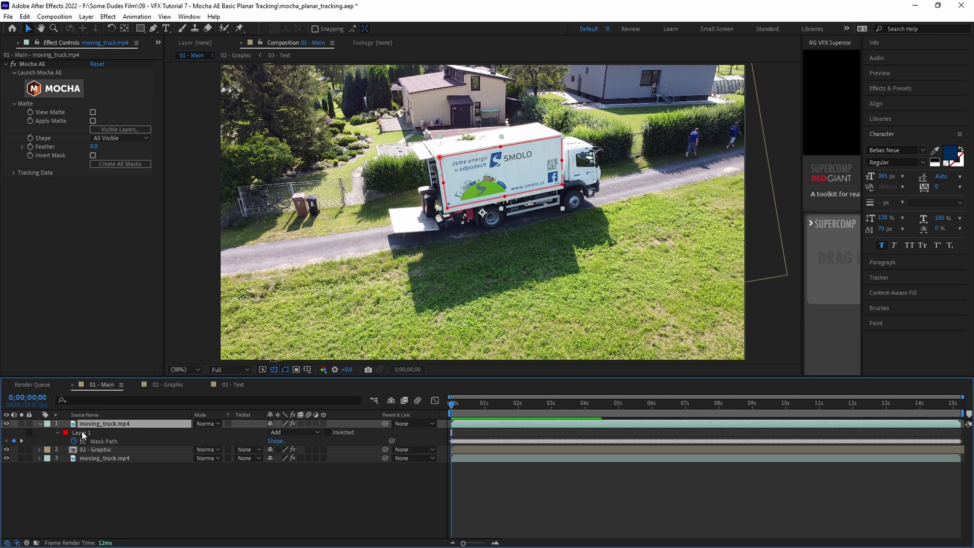
{"action": "key", "text": "m"}
{"action": "key", "text": "m"}
{"action": "left_click", "coordinate": [288, 449]}
{"action": "type", "text": "5"}
{"action": "key", "text": "Return"}
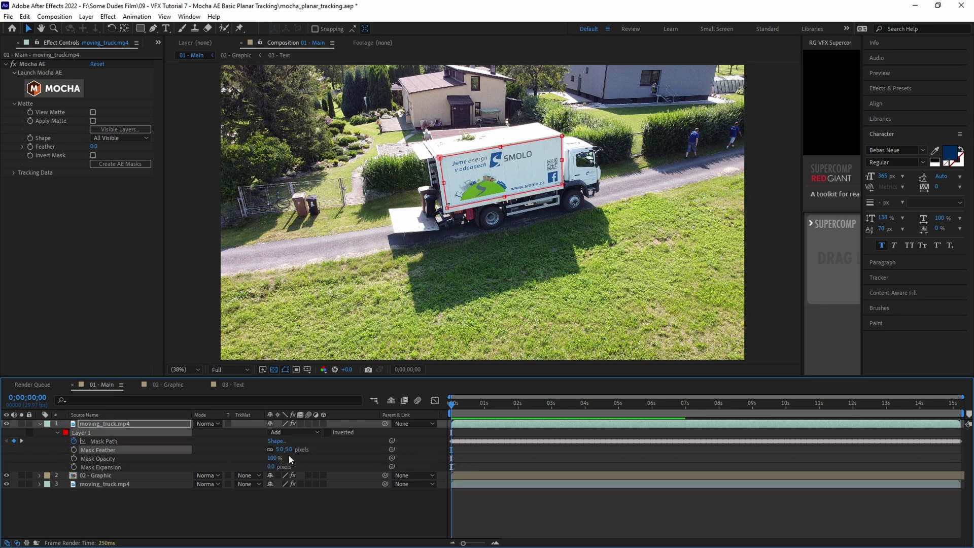
Give 02 - Graphic an alpha track matte from moving_truck.mp4 and enable its Gaussian Blur effect, checking the result in playback.
{"action": "left_click", "coordinate": [246, 476]}
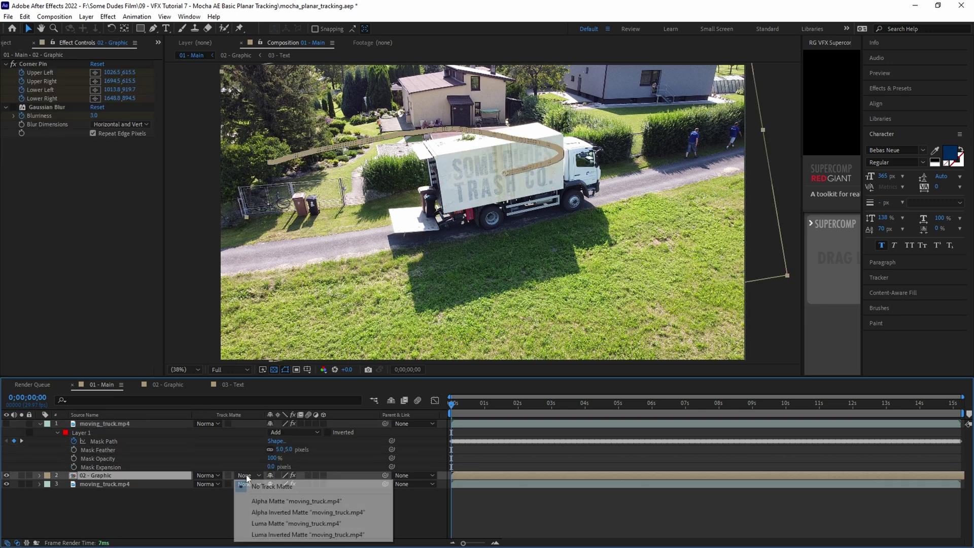
{"action": "left_click", "coordinate": [250, 501]}
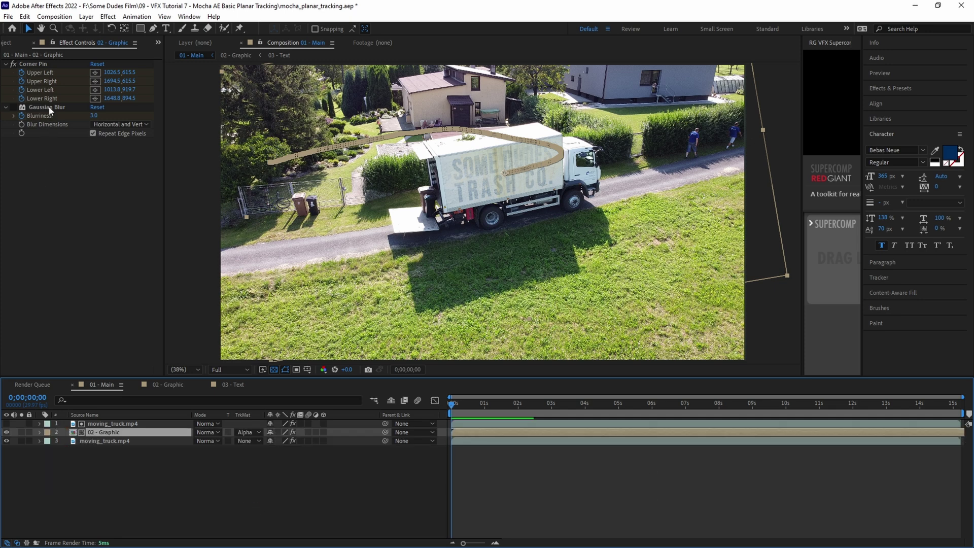
{"action": "left_click", "coordinate": [49, 107]}
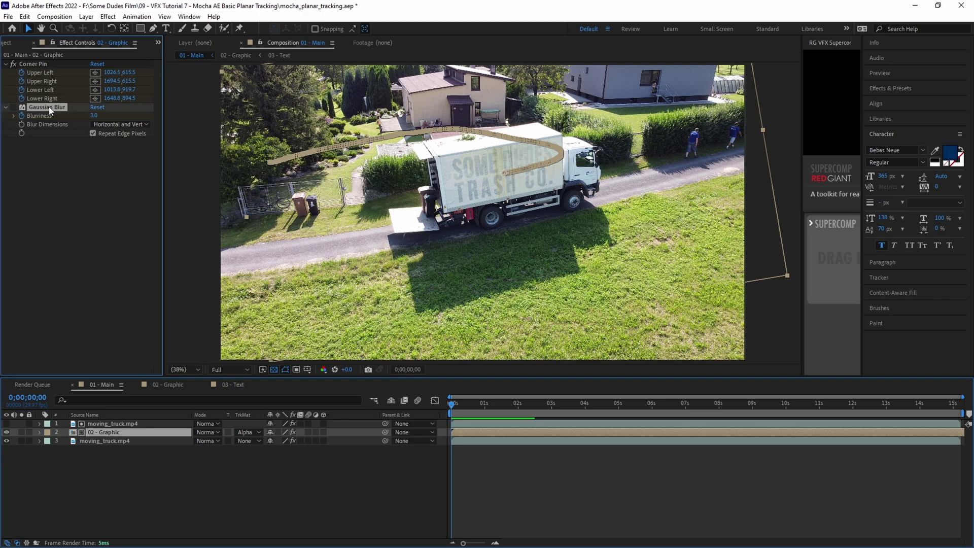
{"action": "left_click", "coordinate": [13, 107]}
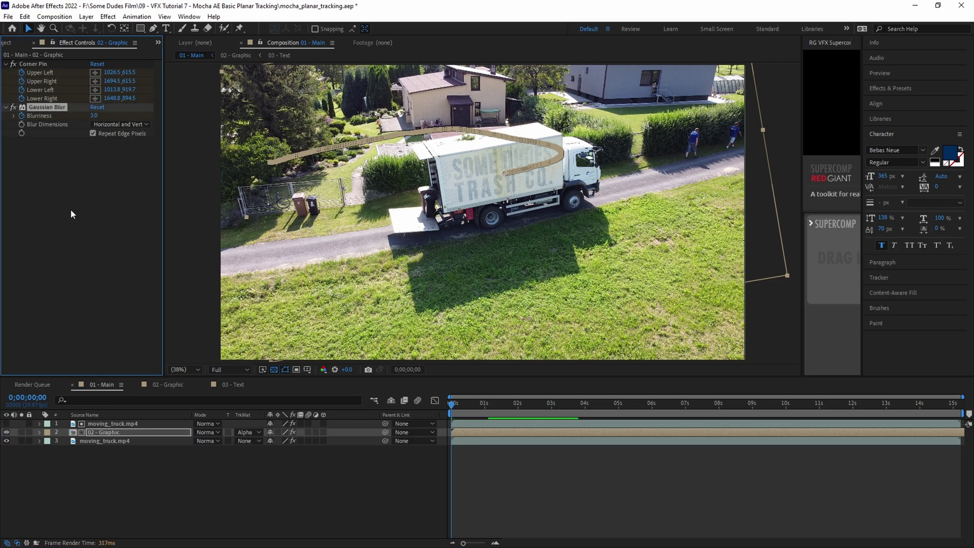
{"action": "key", "text": "space"}
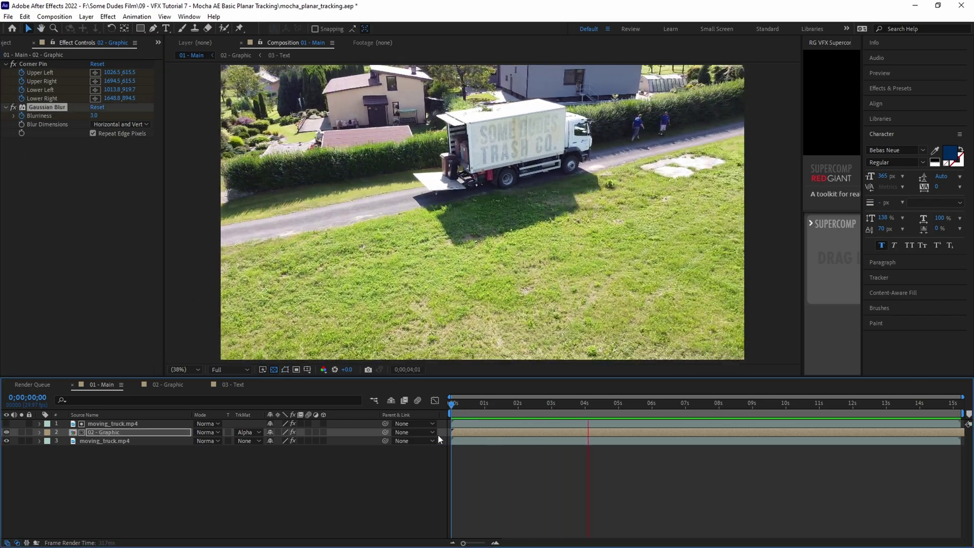